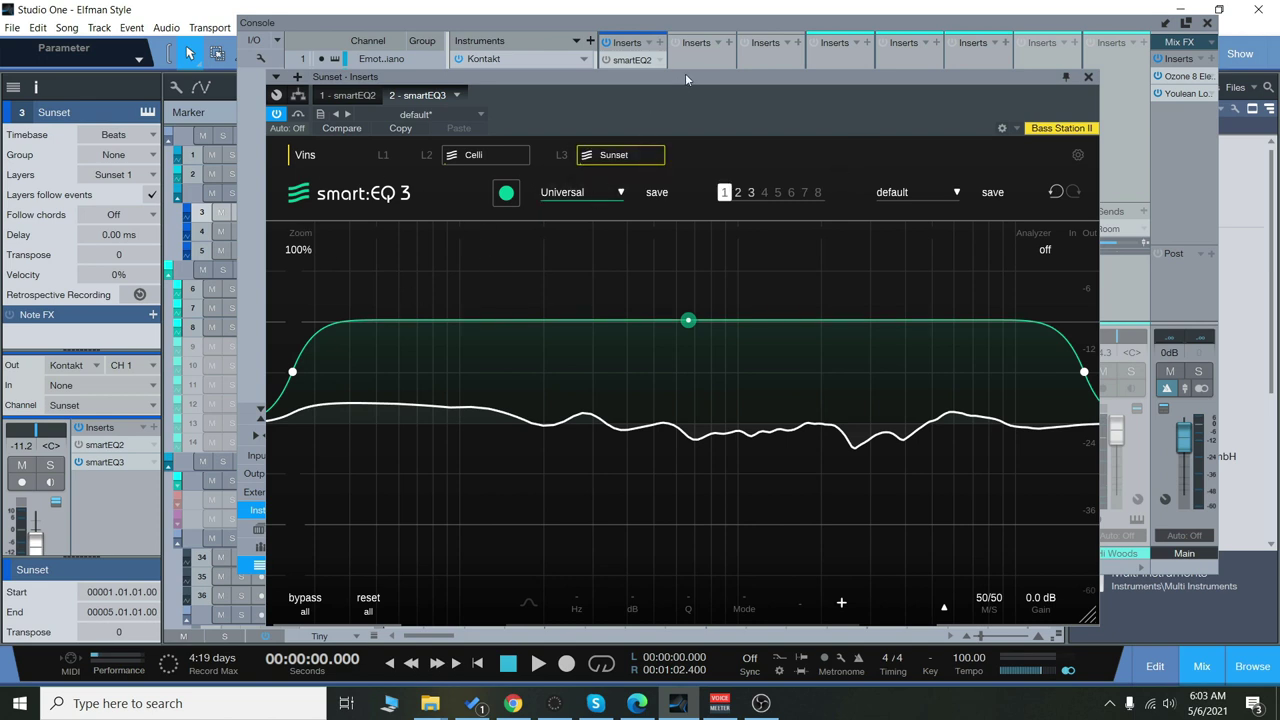
# Review the smartEQ3 insert on the Sunset channel, including its grouping and EQ curve, and close its window
pyautogui.moveTo(686, 75); pyautogui.dragTo(668, 77)
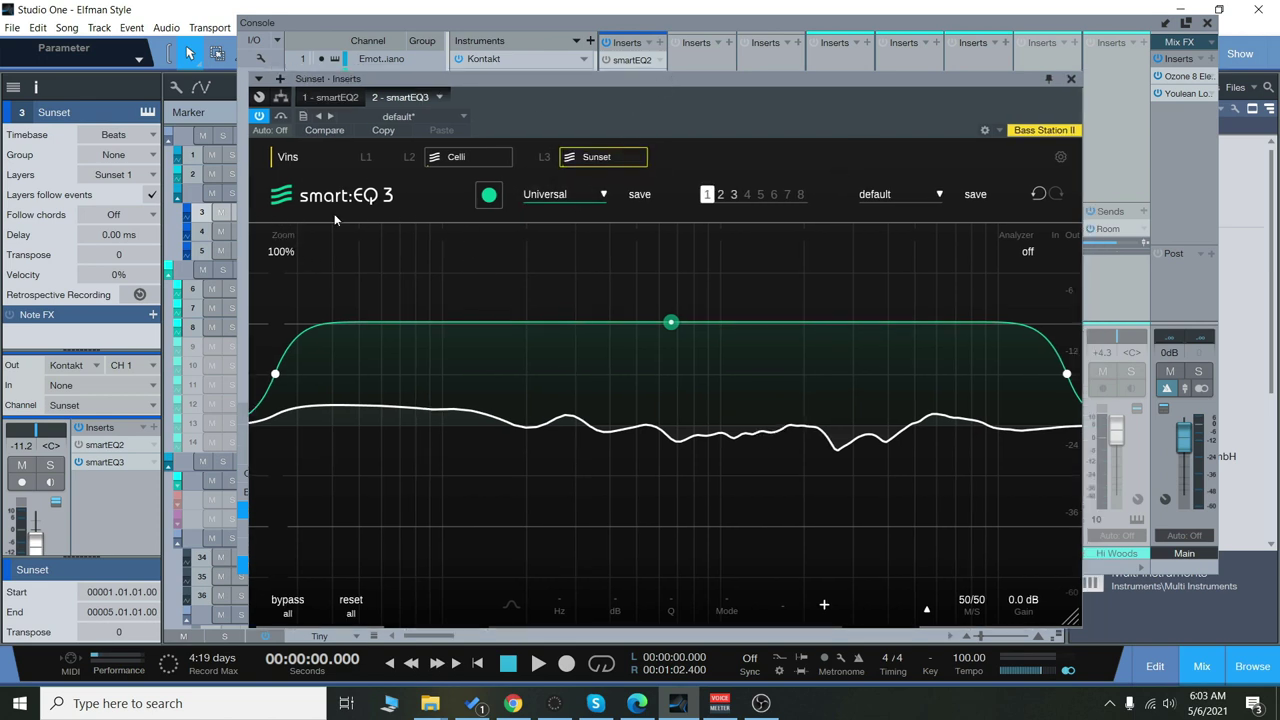
pyautogui.click(1070, 80)
pyautogui.moveTo(738, 33); pyautogui.dragTo(732, 49)
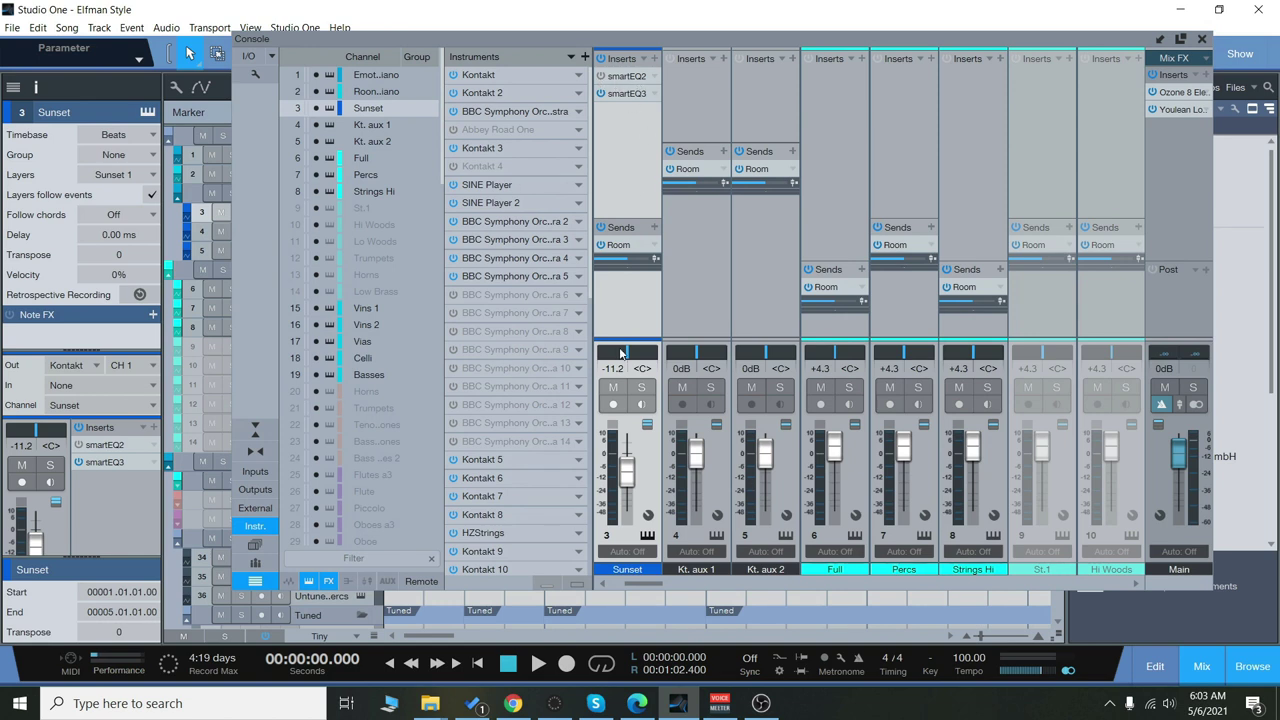
pyautogui.click(628, 94)
pyautogui.moveTo(698, 81); pyautogui.dragTo(705, 72)
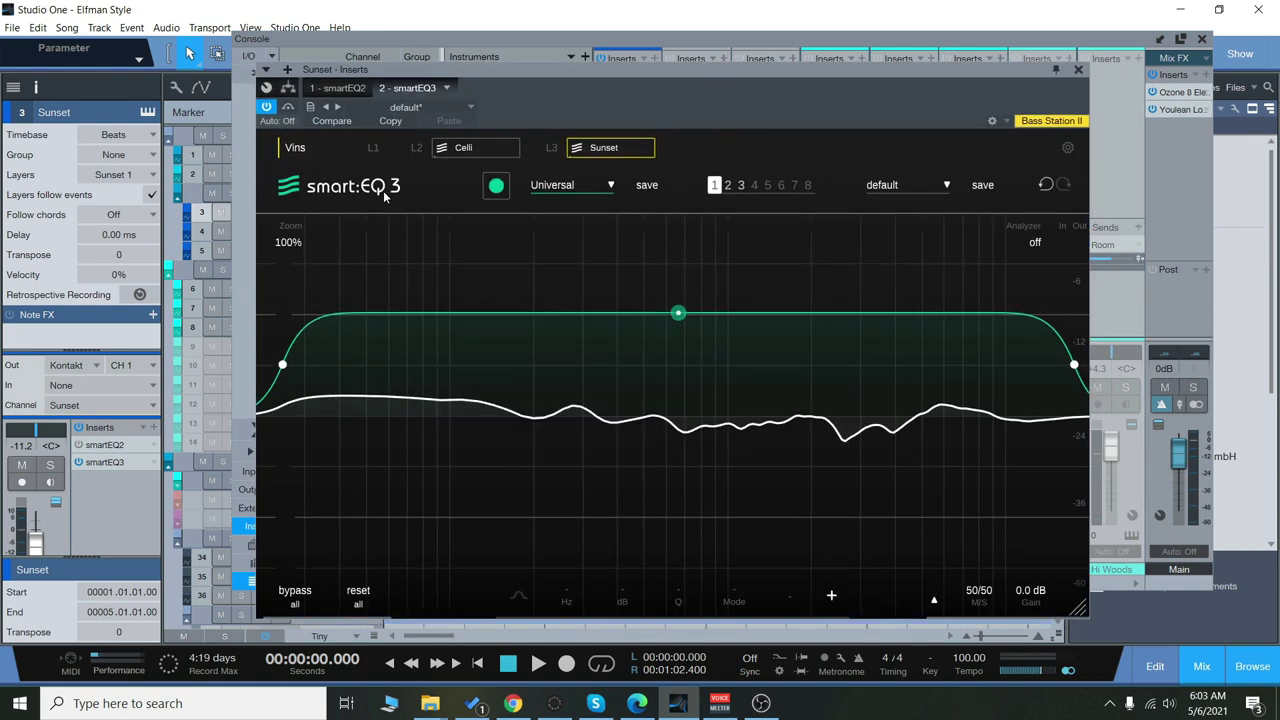
pyautogui.moveTo(706, 77); pyautogui.dragTo(702, 87)
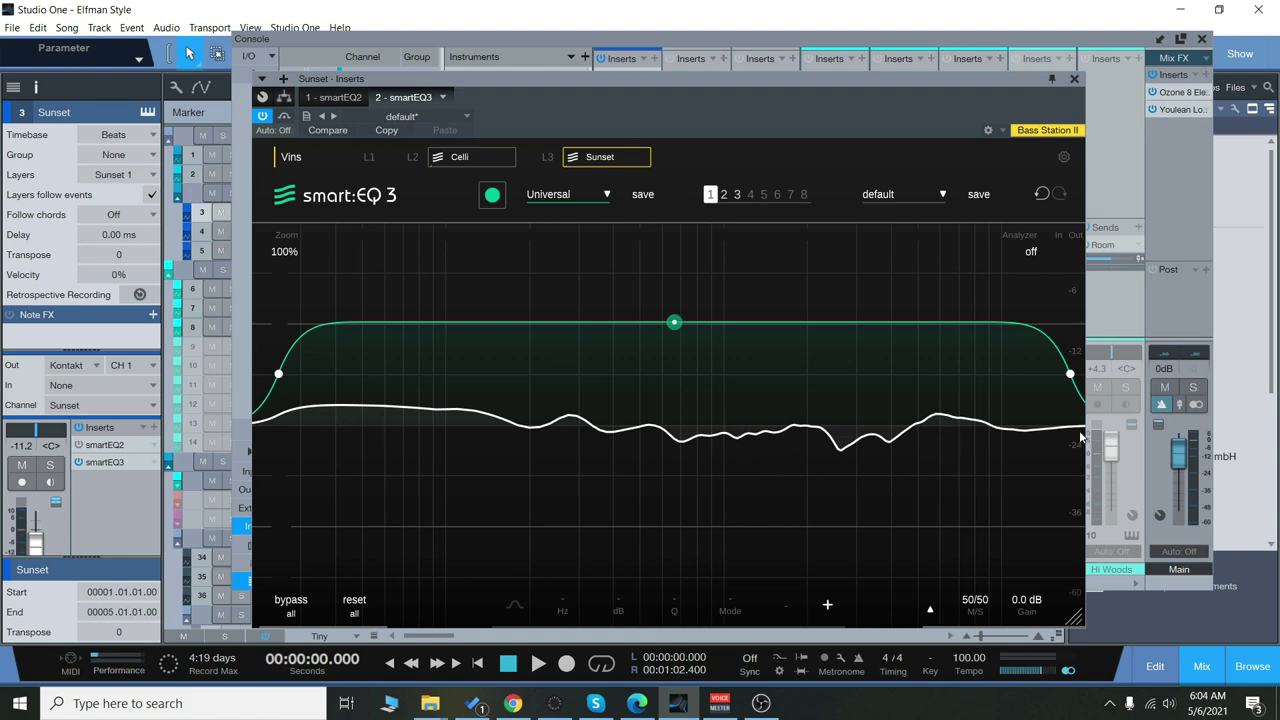
pyautogui.click(1074, 78)
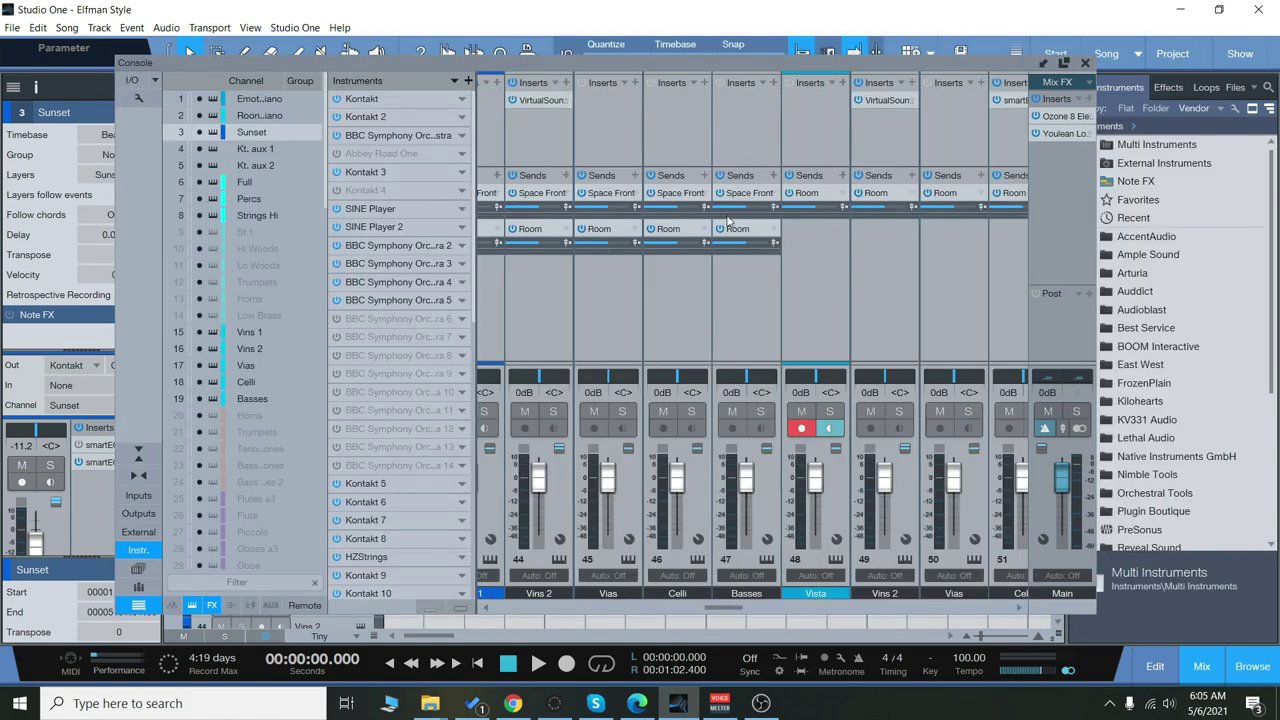
# Insert smartEQ3 on the Celli channel 46 in the mixer console
pyautogui.moveTo(737, 66); pyautogui.dragTo(729, 60)
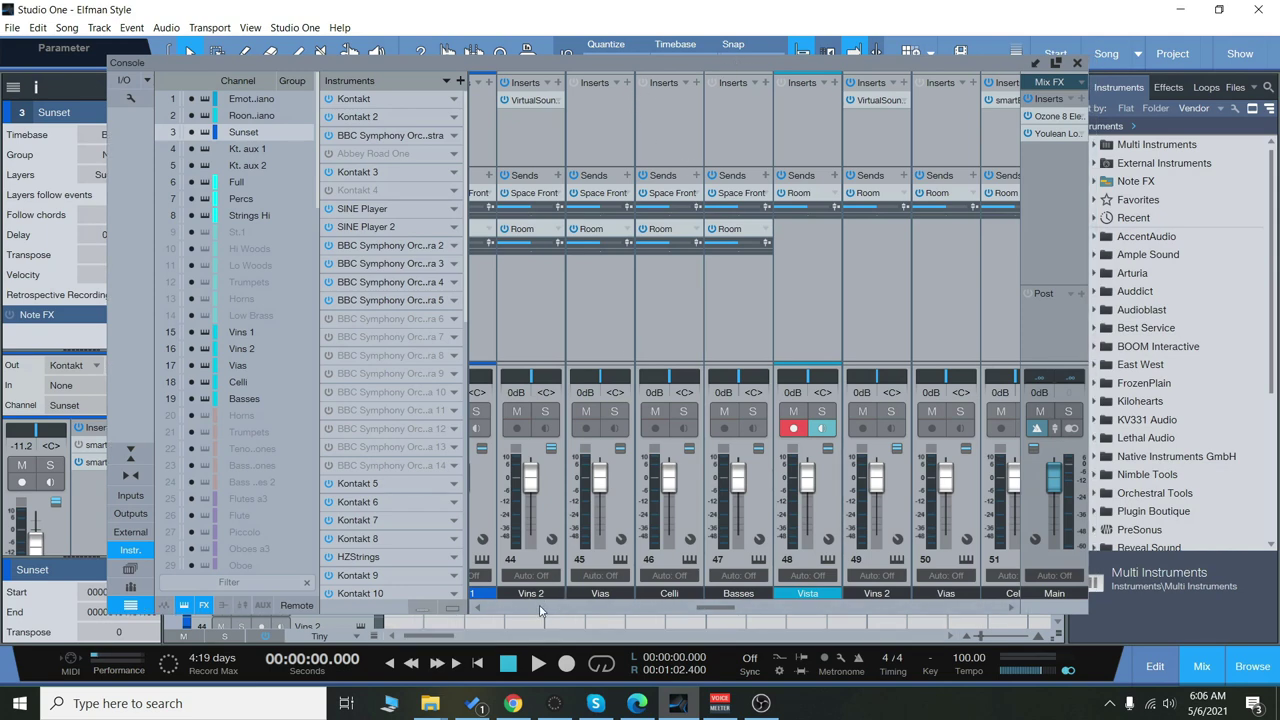
pyautogui.moveTo(713, 607); pyautogui.dragTo(723, 612)
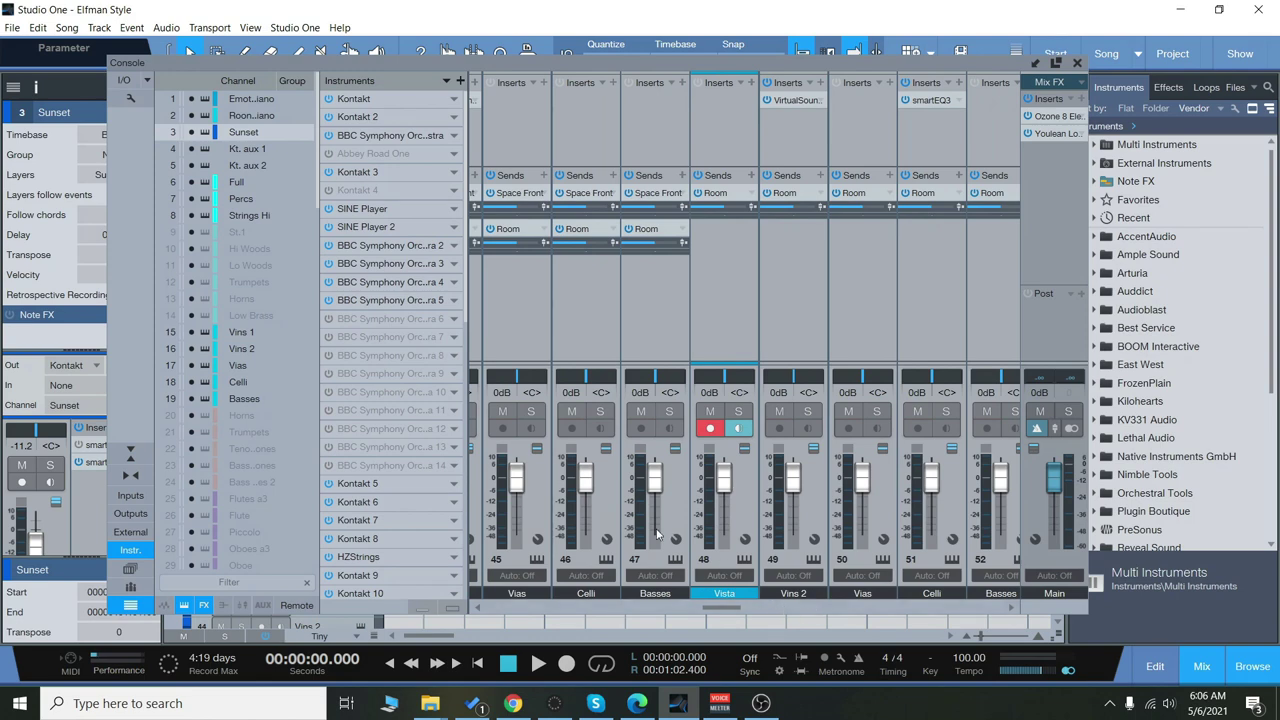
pyautogui.click(614, 82)
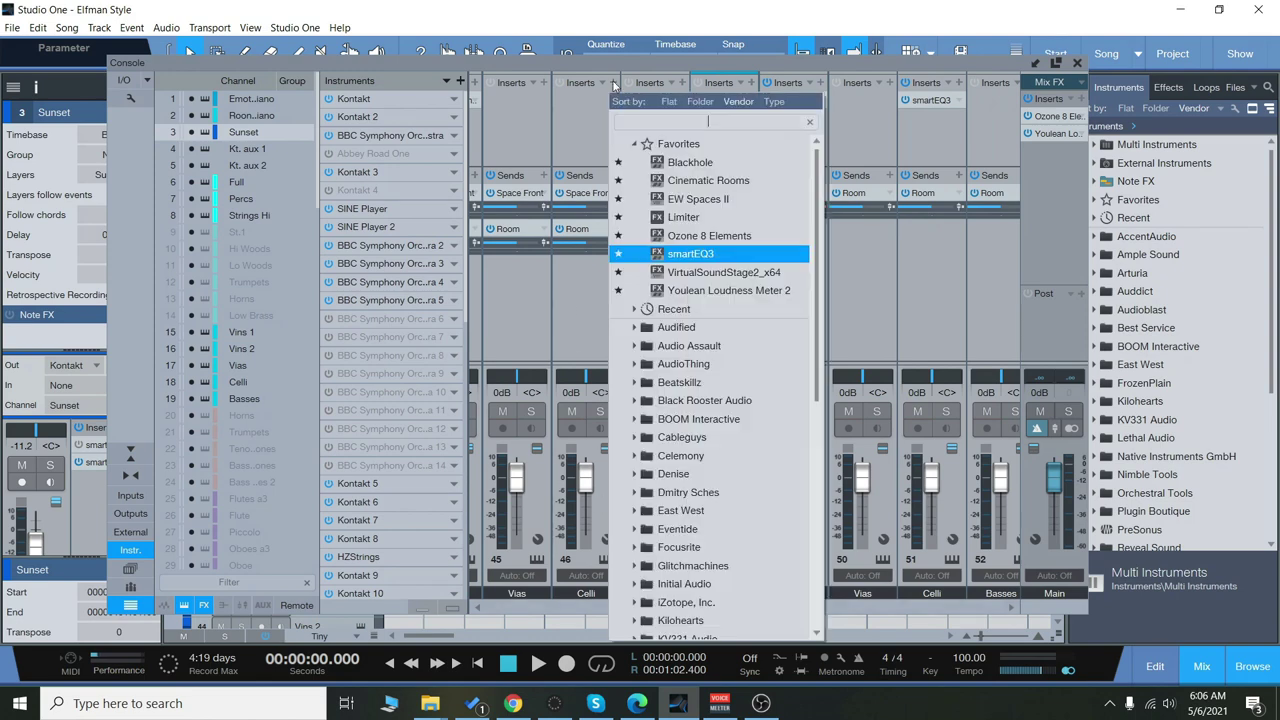
pyautogui.click(699, 255)
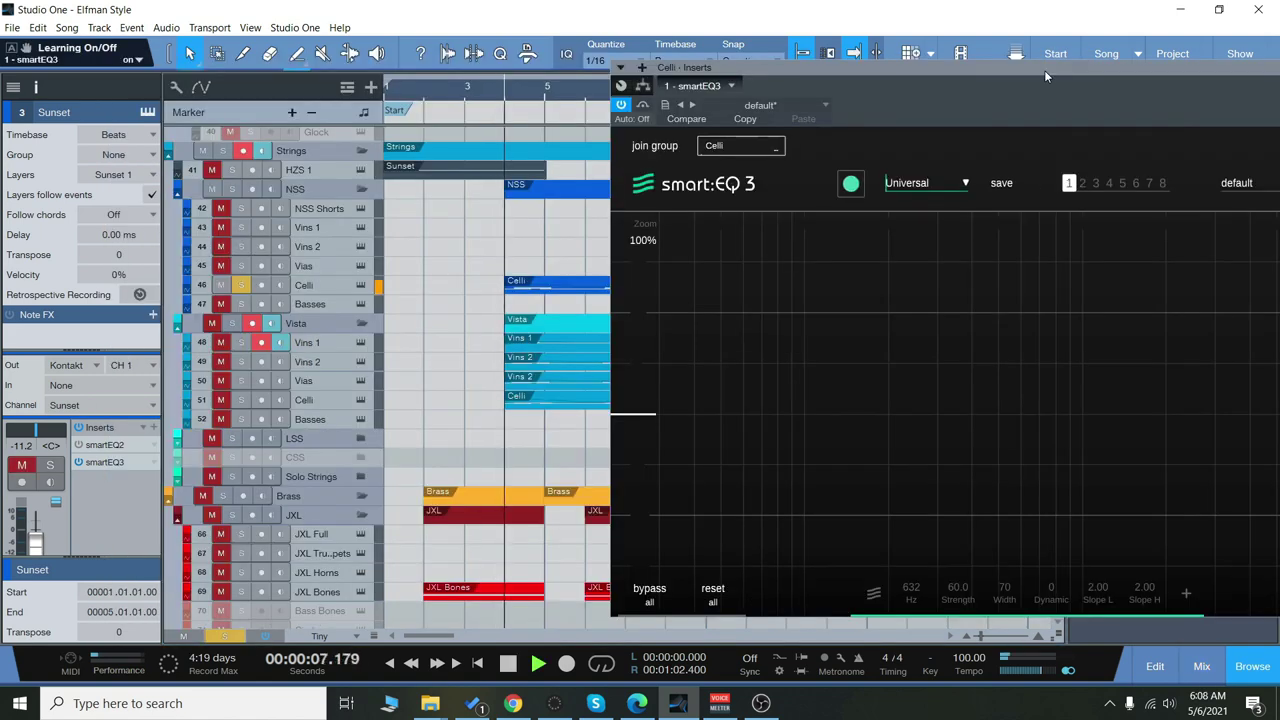
# Reposition the Celli smartEQ3 window to view its learned curve, and stop playback
pyautogui.moveTo(1044, 70); pyautogui.dragTo(802, 79)
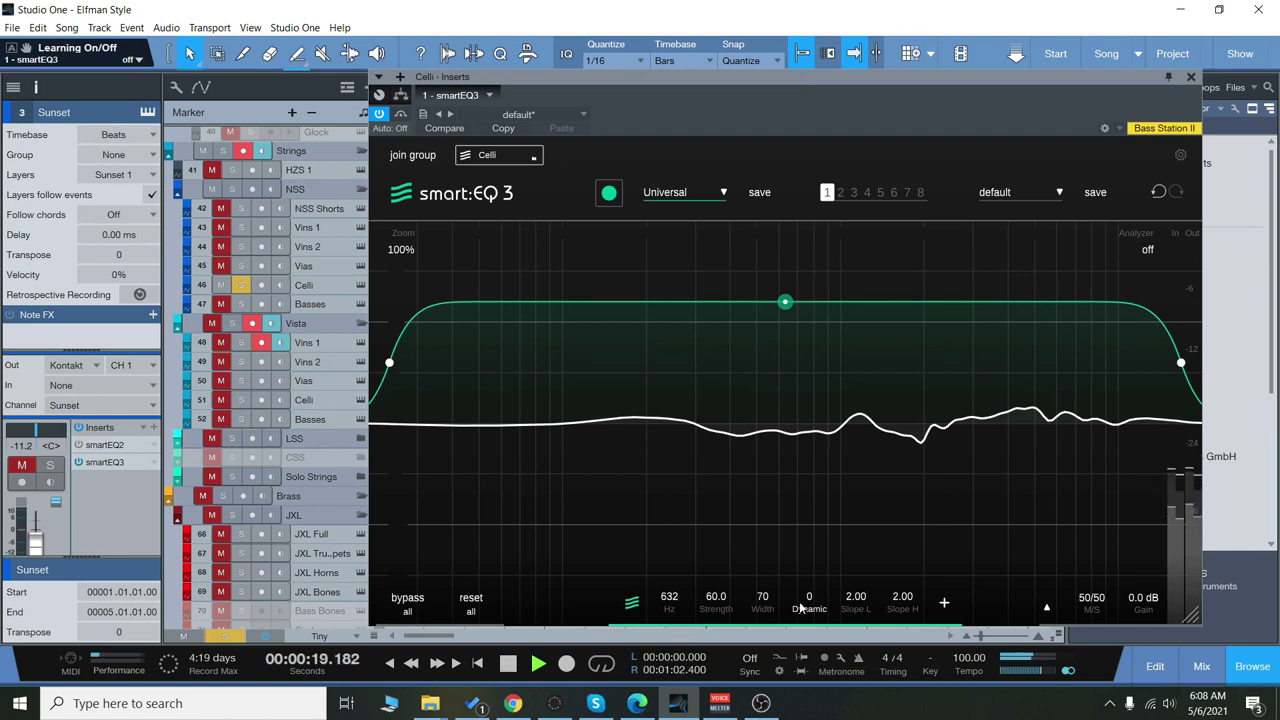
pyautogui.moveTo(910, 81); pyautogui.dragTo(873, 82)
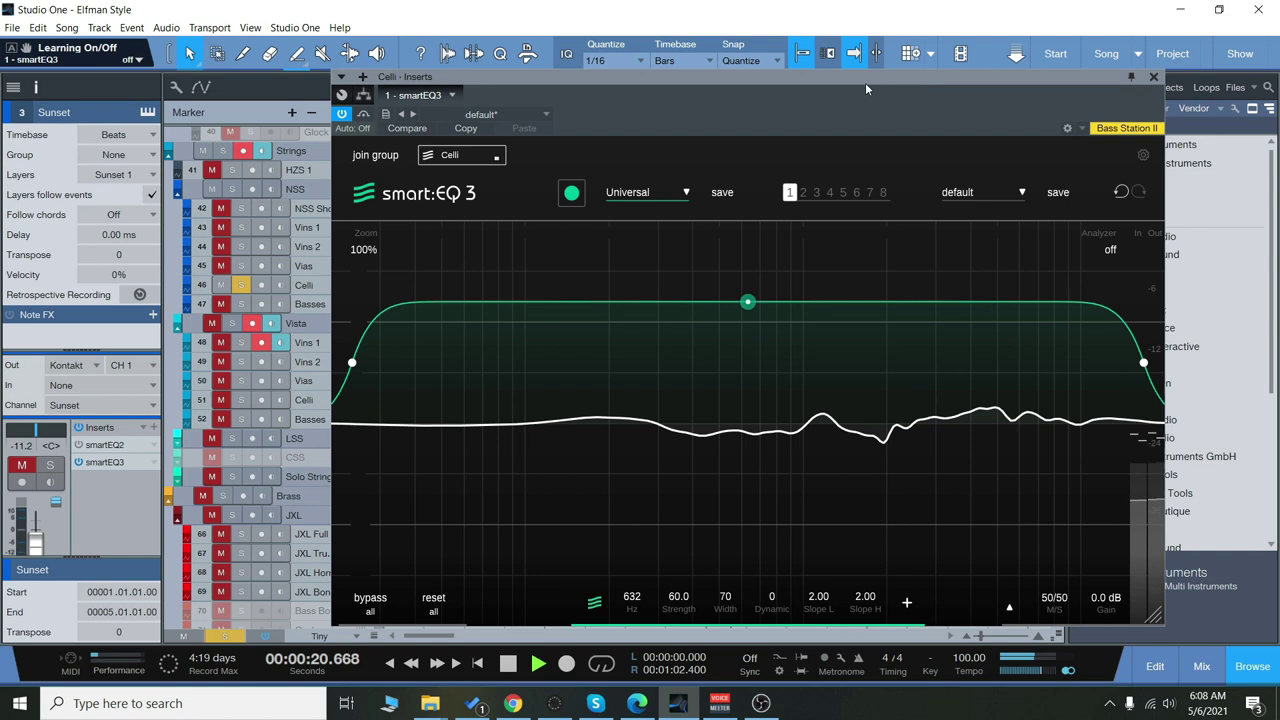
pyautogui.click(509, 674)
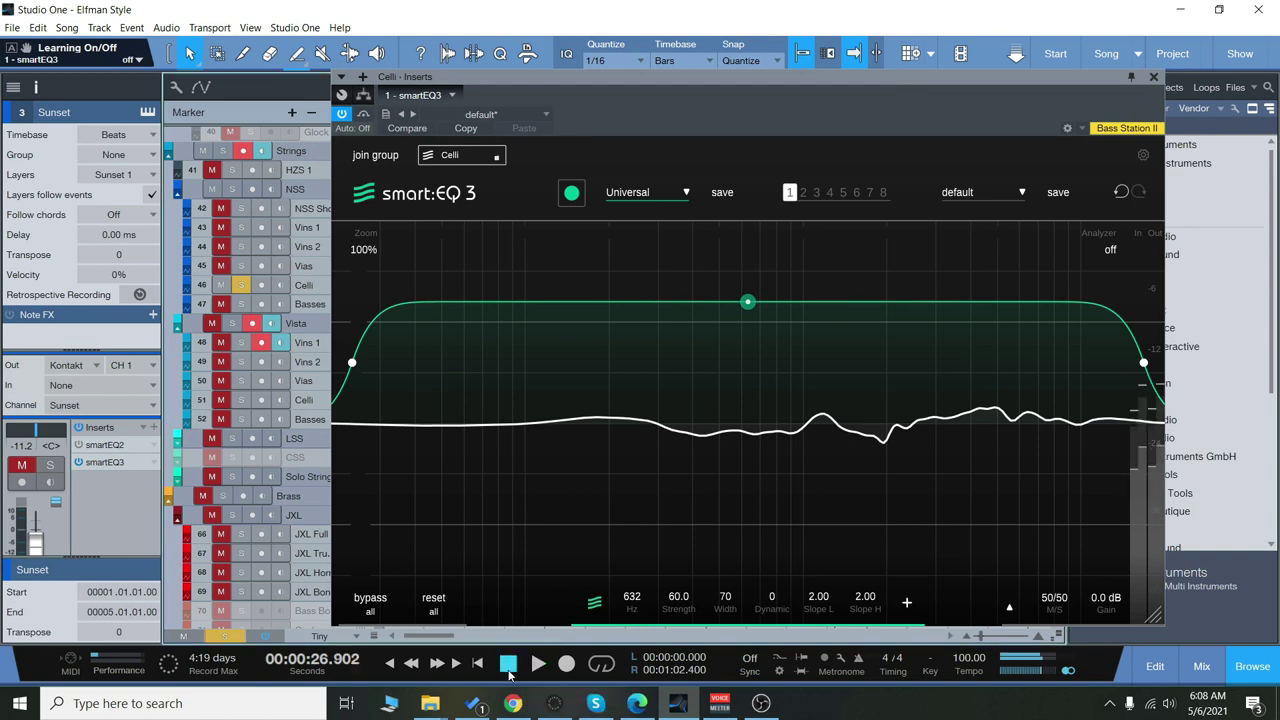
# Check which Kontakt instrument is loaded on the Celli track 46 and close its window
pyautogui.click(446, 637)
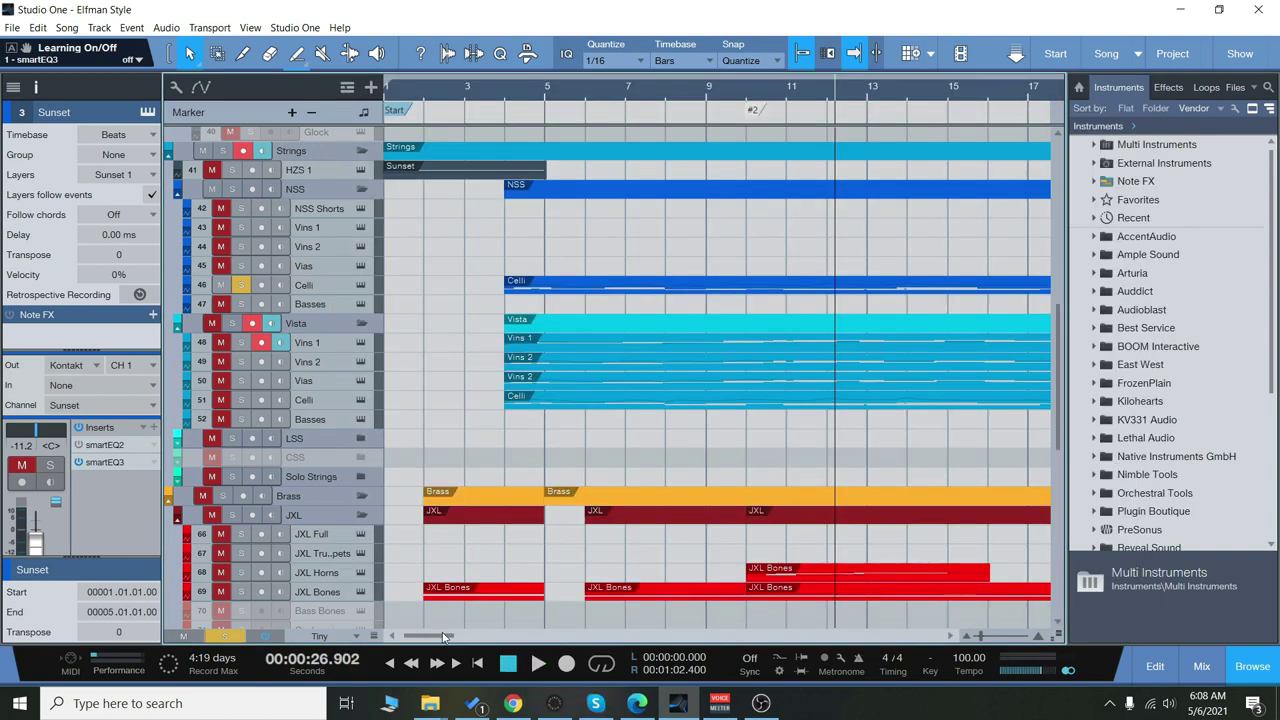
pyautogui.click(361, 285)
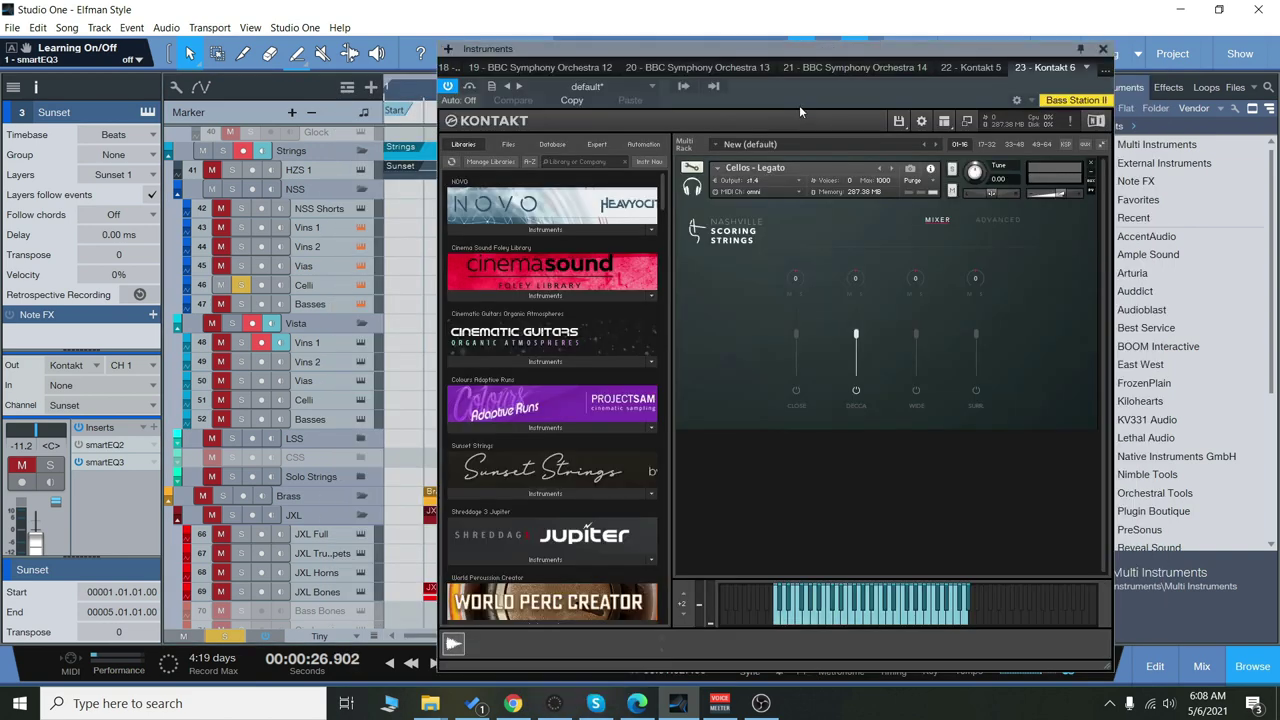
pyautogui.moveTo(830, 55); pyautogui.dragTo(778, 49)
pyautogui.click(1052, 43)
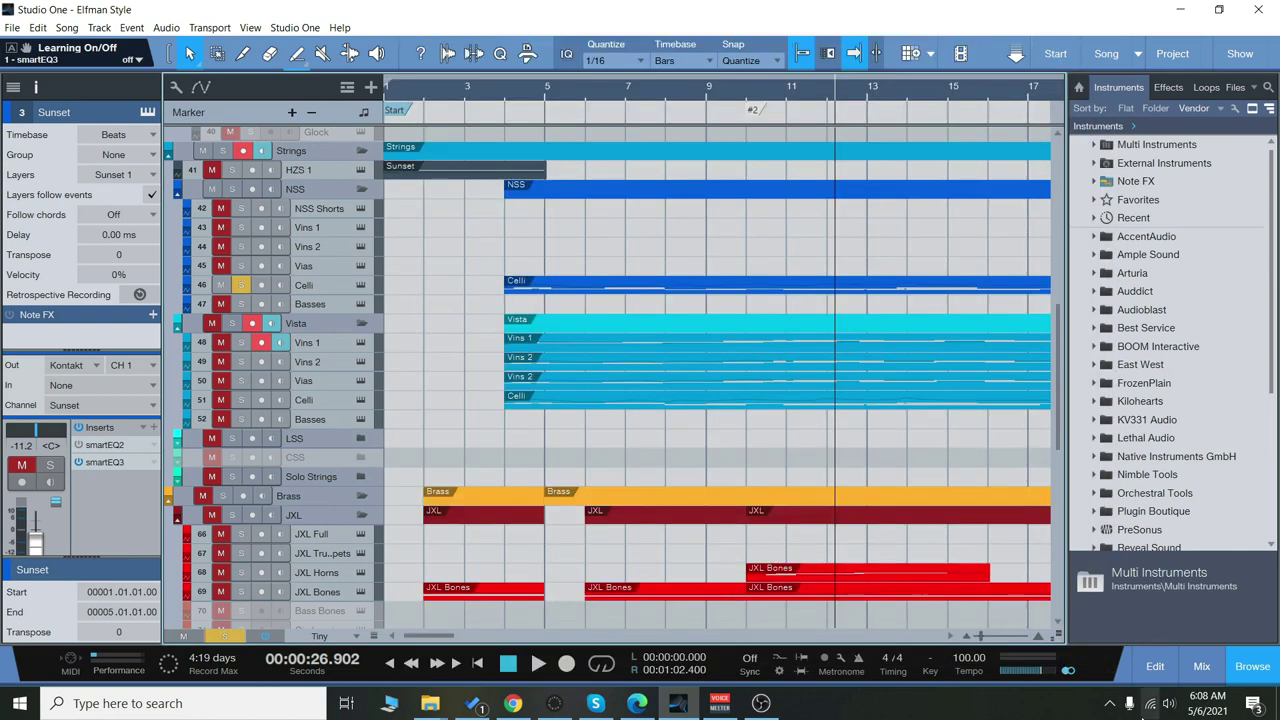
# Reopen the mixer console and open the smartEQ3 insert on the Celli channel 46
pyautogui.click(1200, 667)
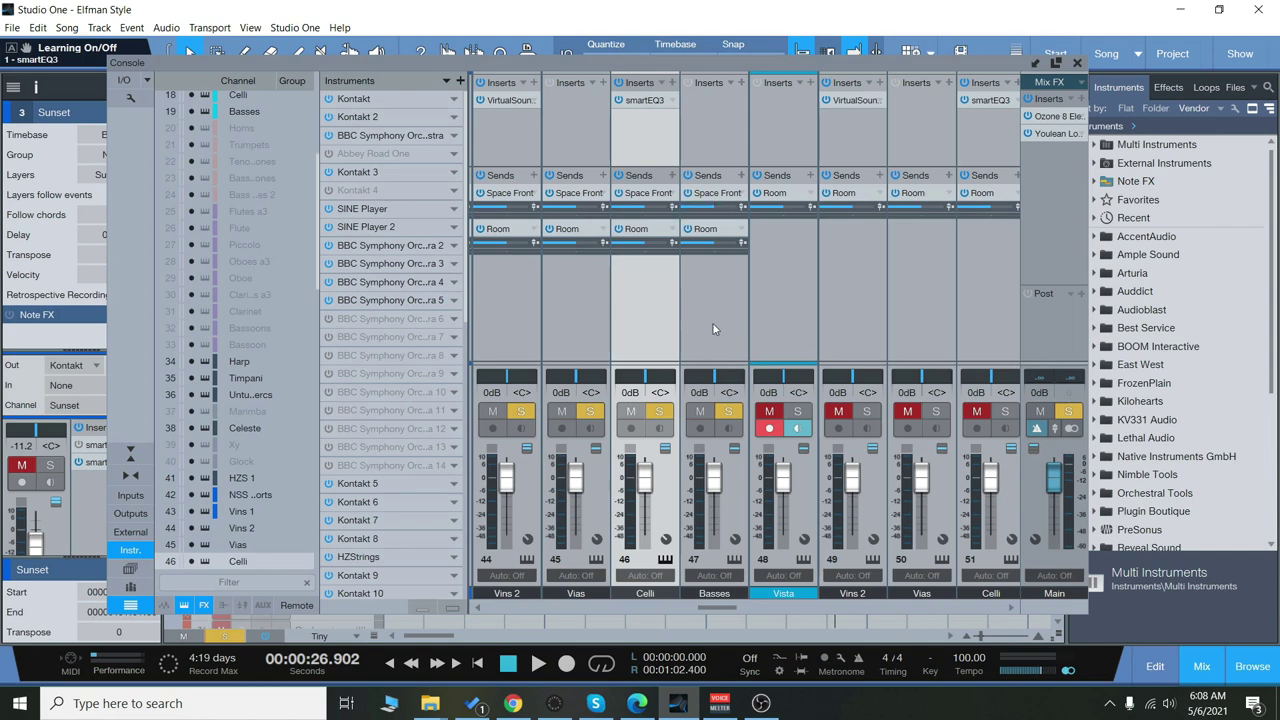
pyautogui.scroll(-2, 717, 608)
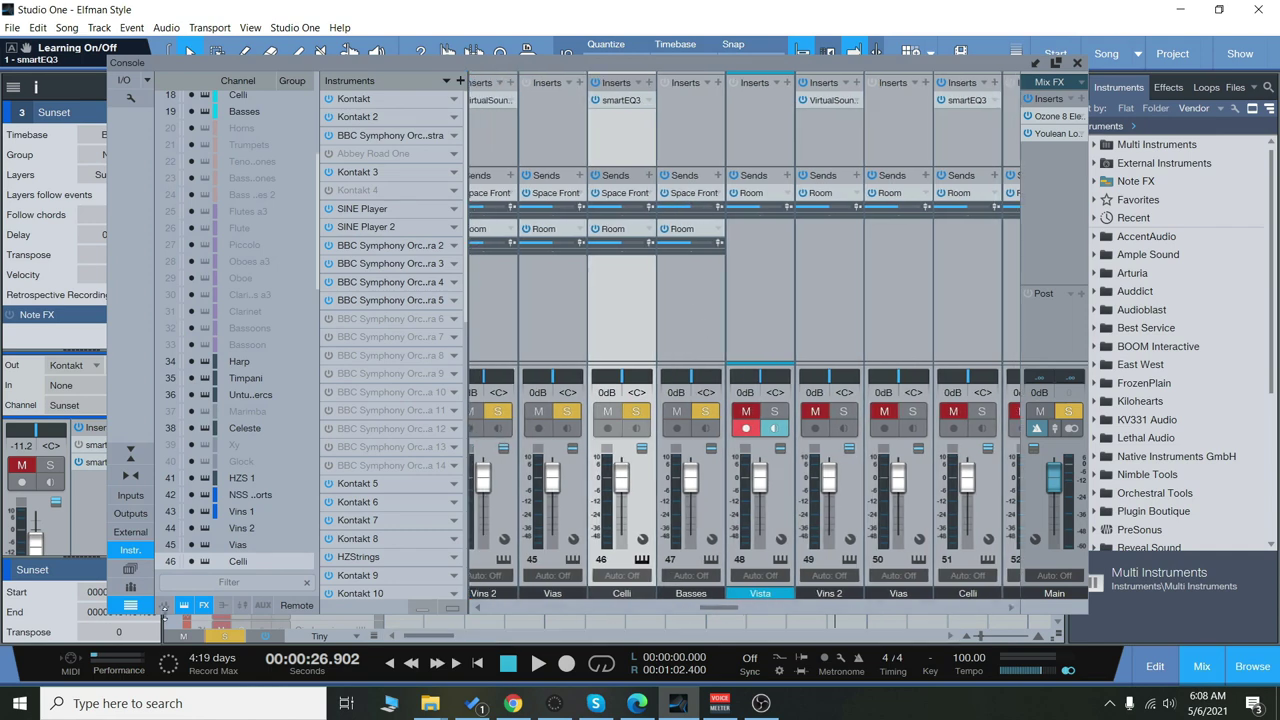
pyautogui.scroll(-2, 718, 612)
pyautogui.scroll(-4, 725, 611)
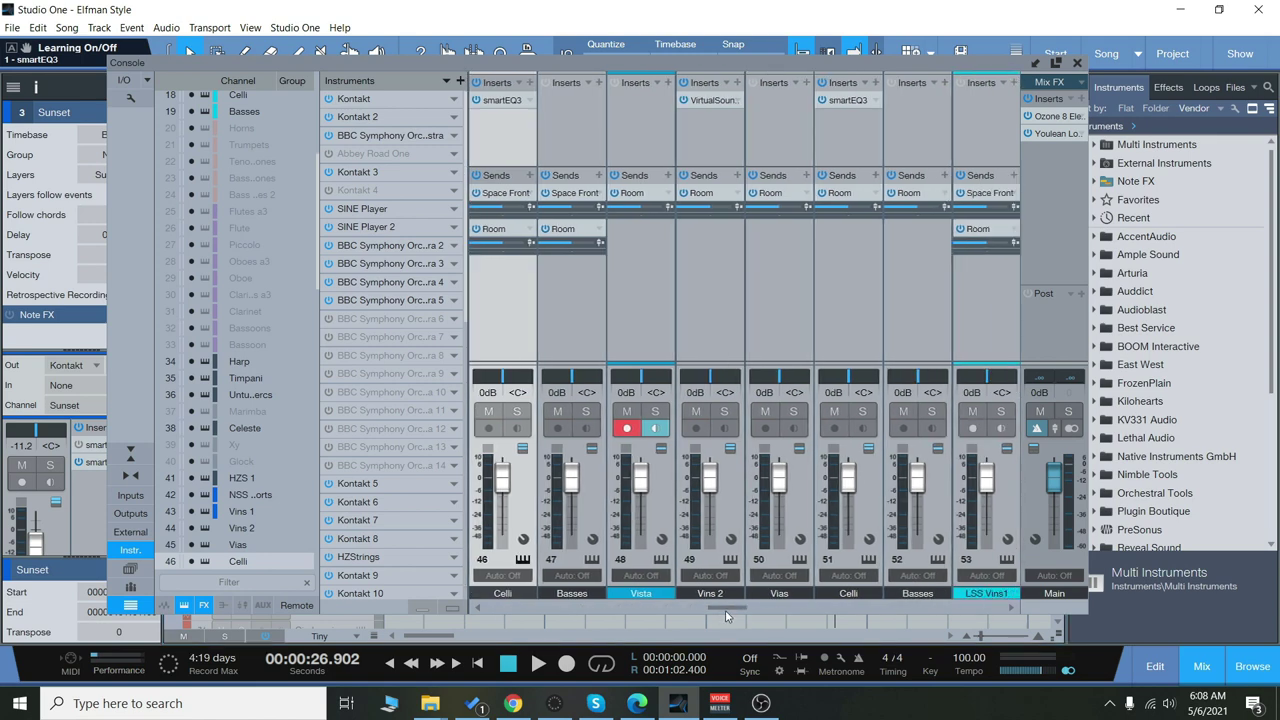
pyautogui.scroll(3, 735, 613)
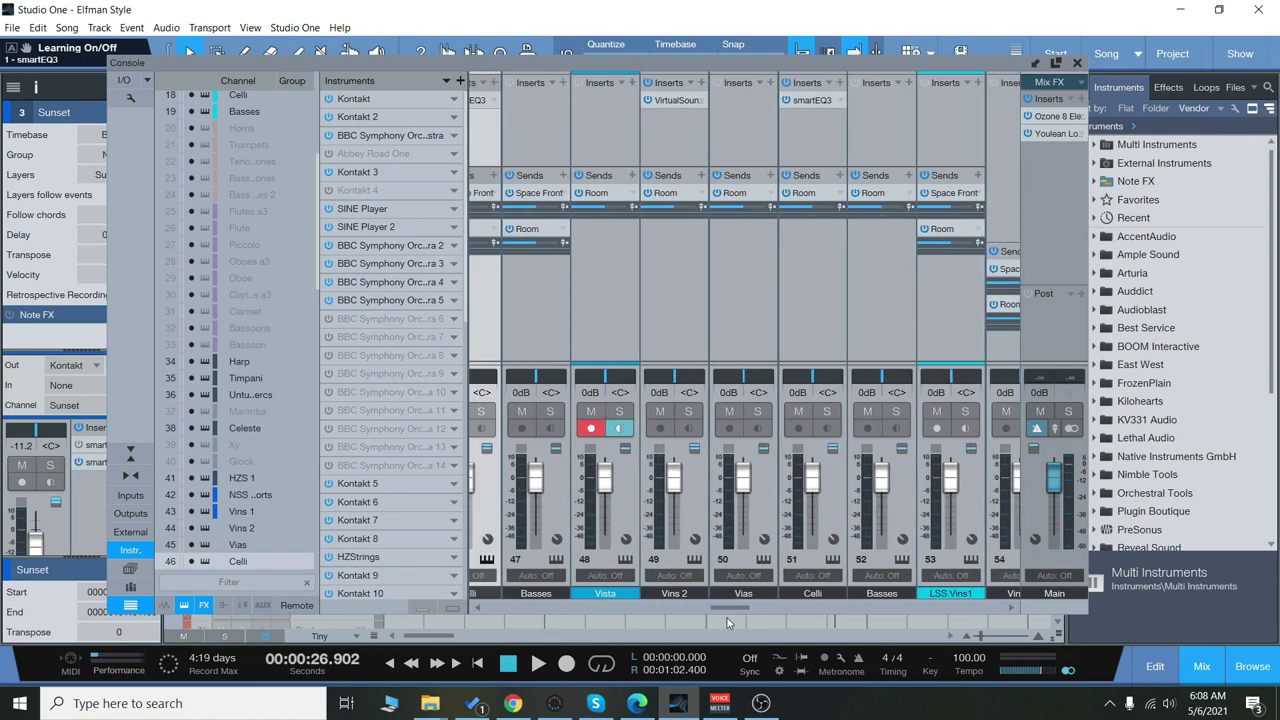
pyautogui.scroll(-4, 723, 617)
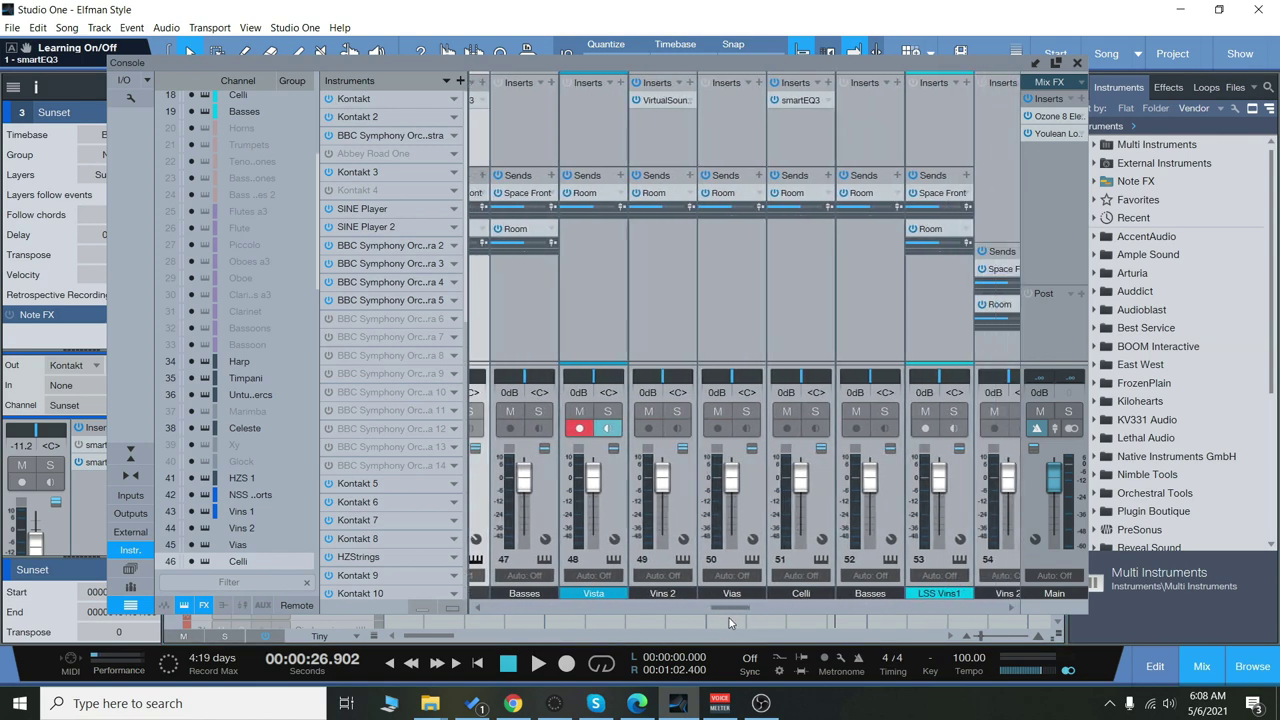
pyautogui.scroll(3, 731, 614)
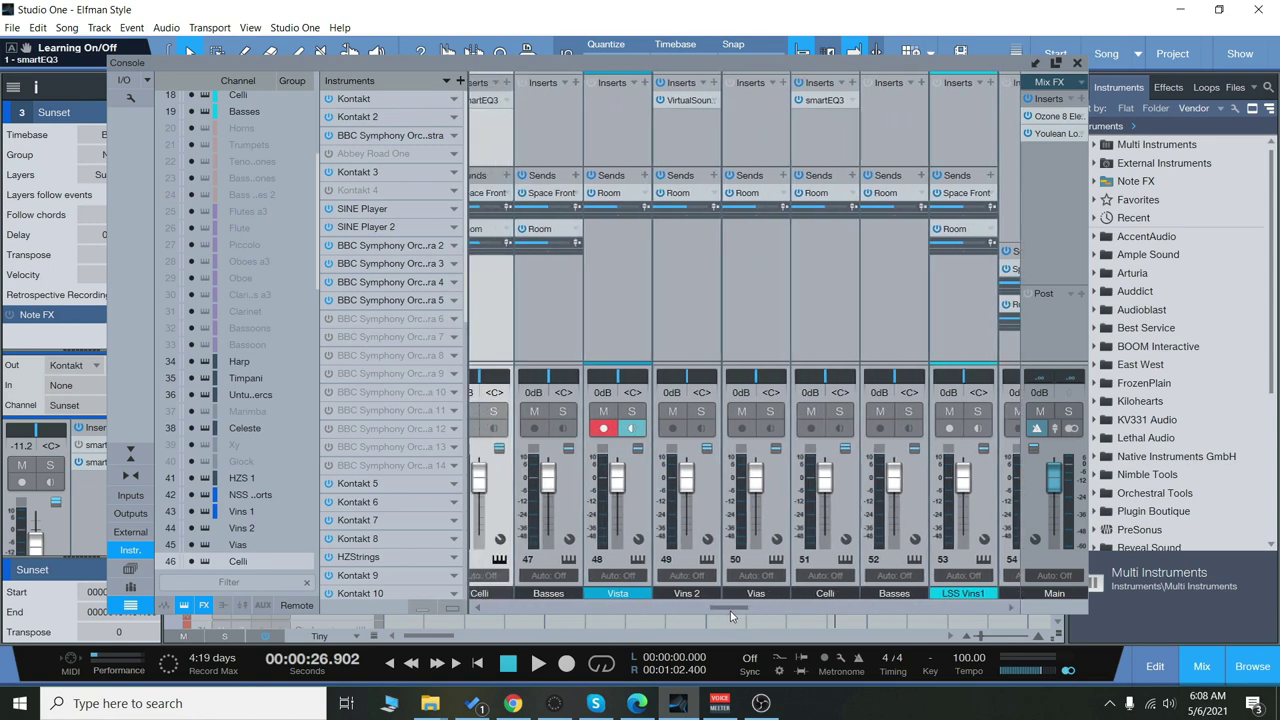
pyautogui.scroll(3, 730, 616)
pyautogui.click(709, 99)
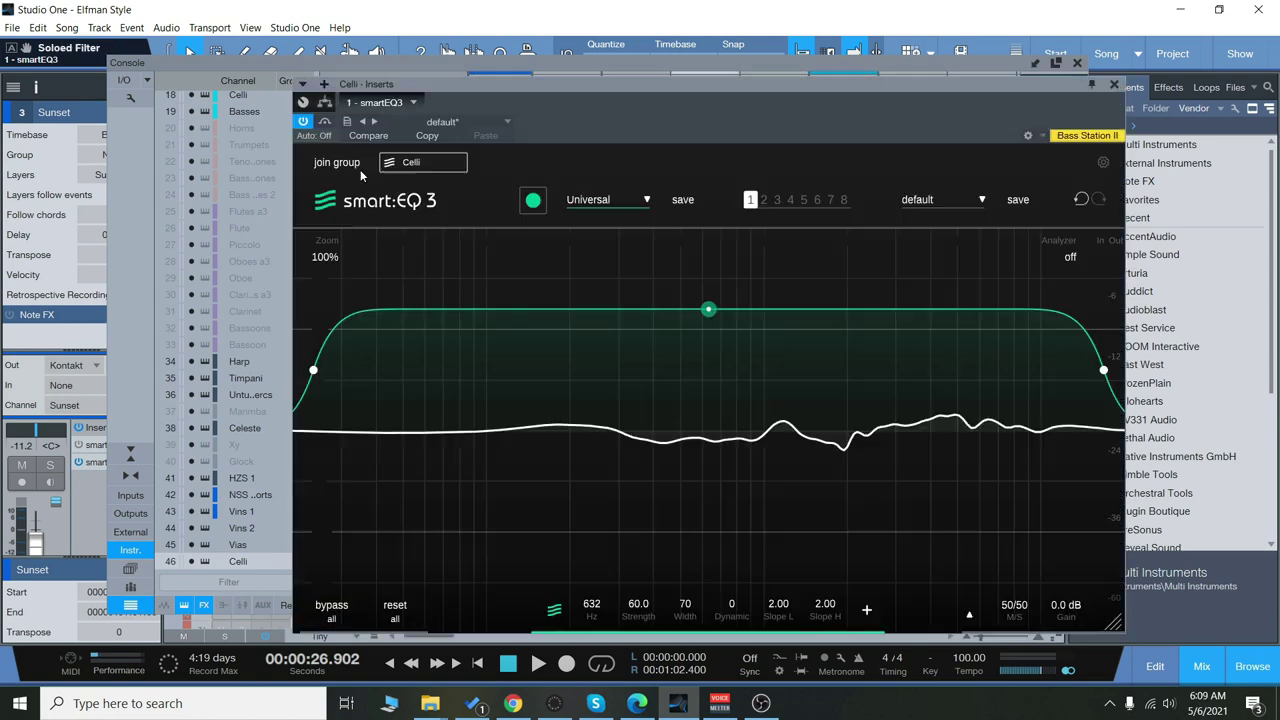
# Create a smartEQ3 group named Celli and add the Sunset and Celli instances from the Vins group
pyautogui.click(337, 162)
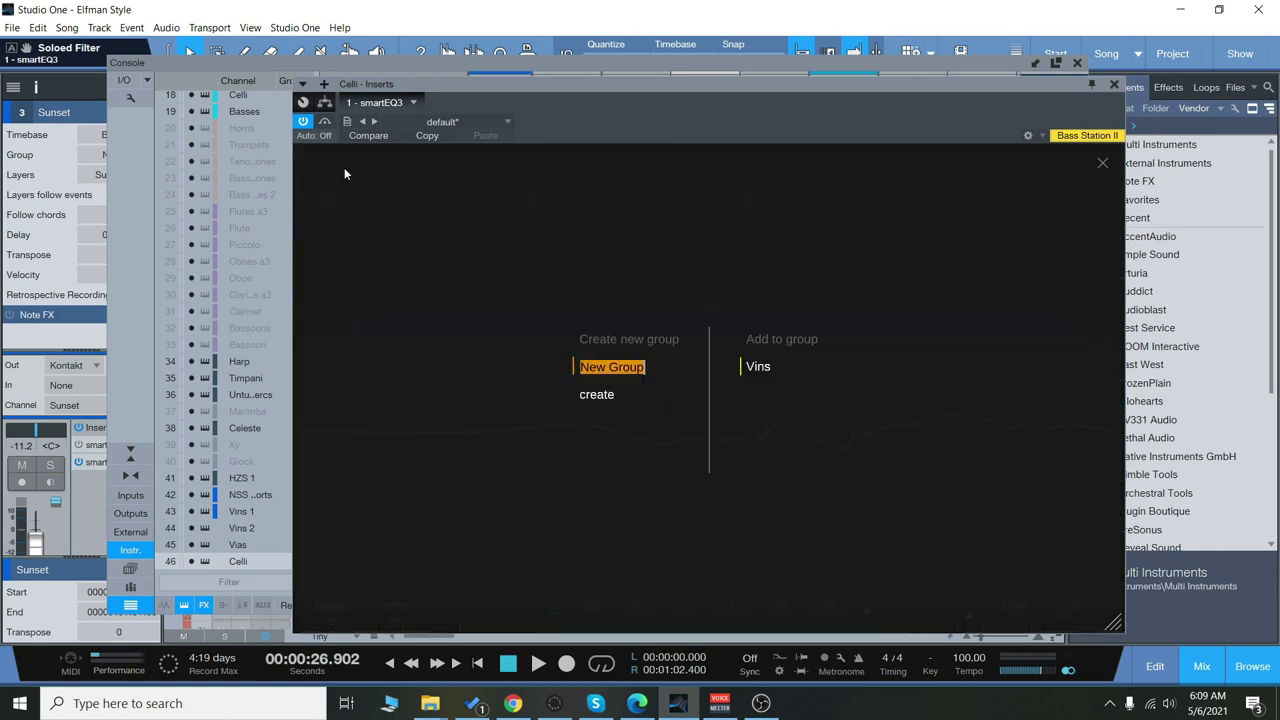
pyautogui.press('Return')
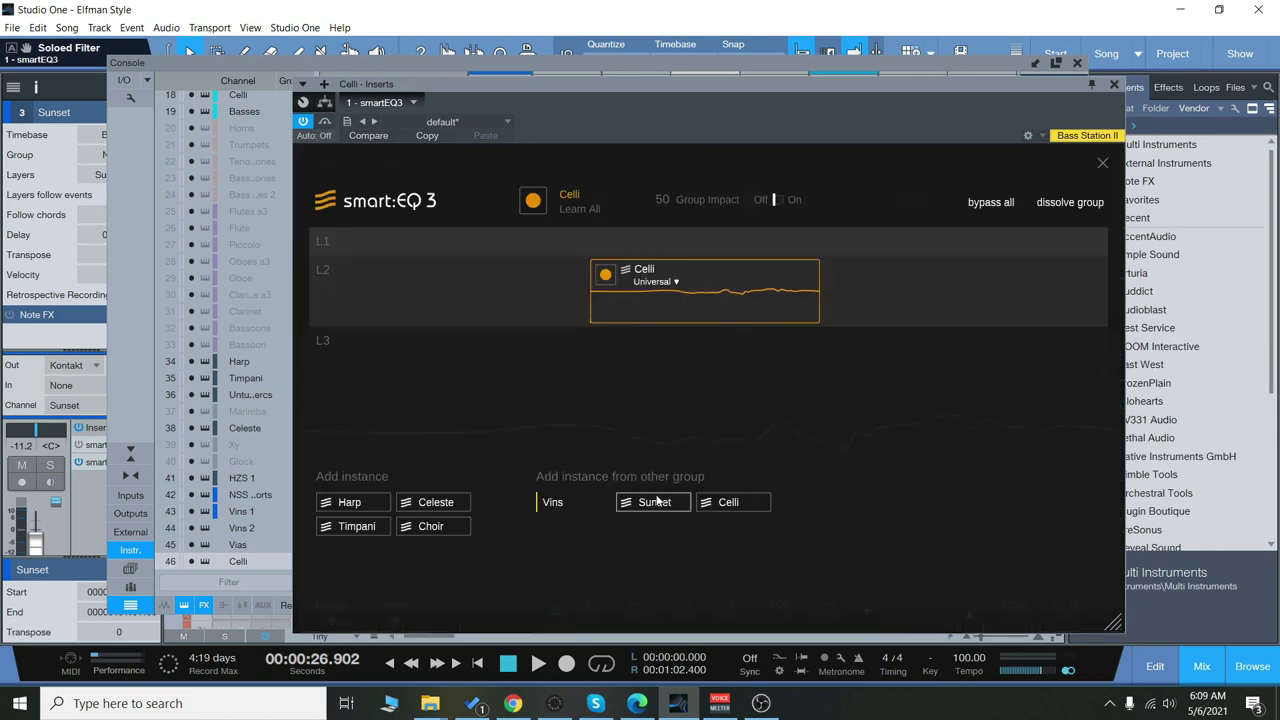
pyautogui.click(582, 502)
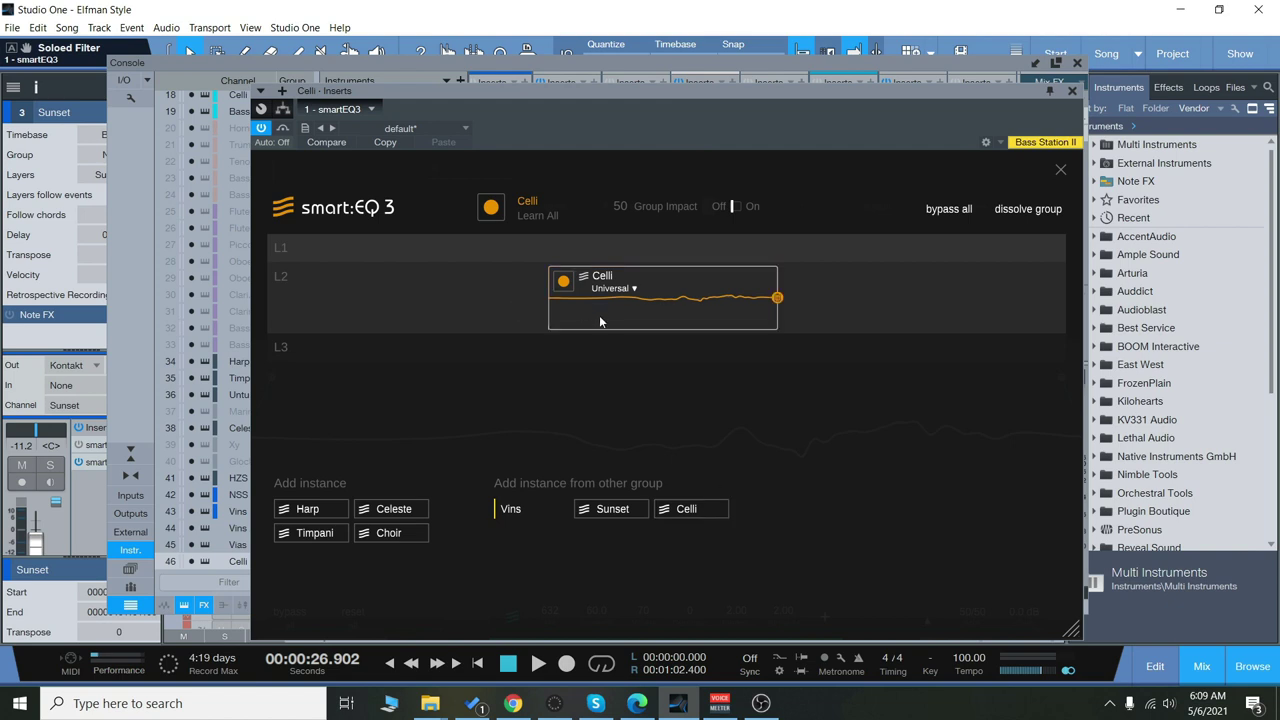
pyautogui.click(690, 508)
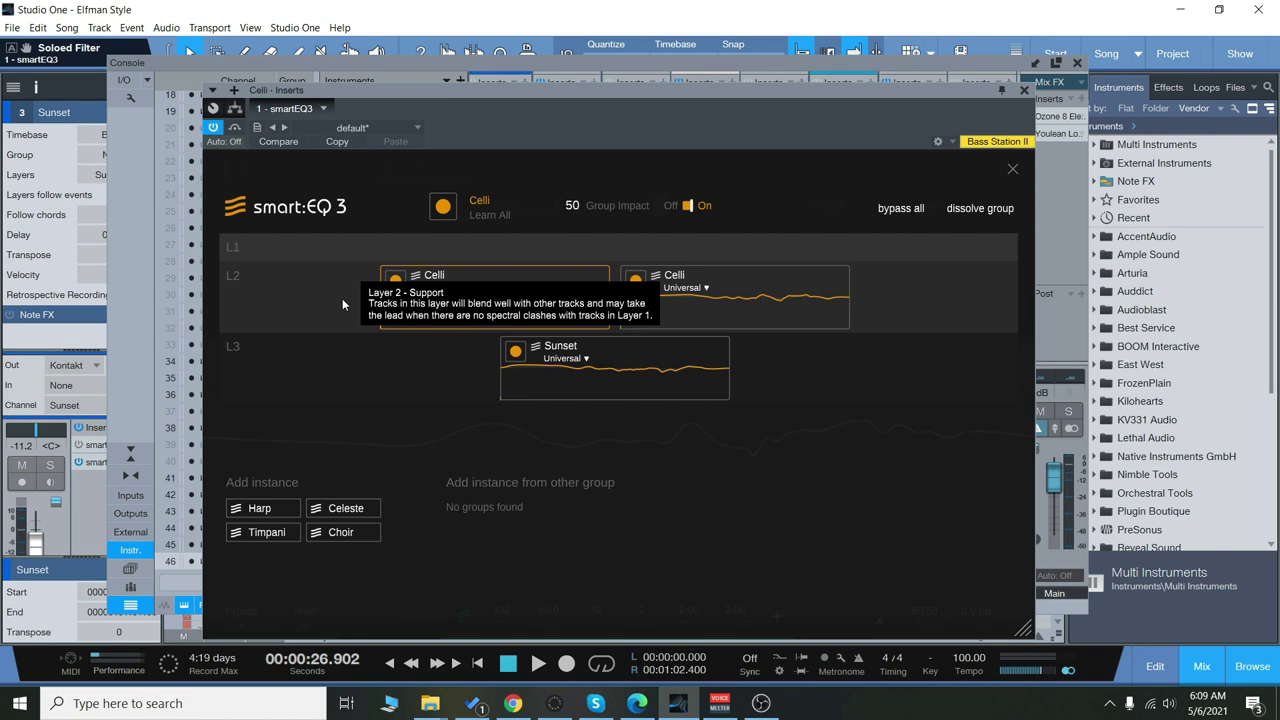
pyautogui.moveTo(433, 377)
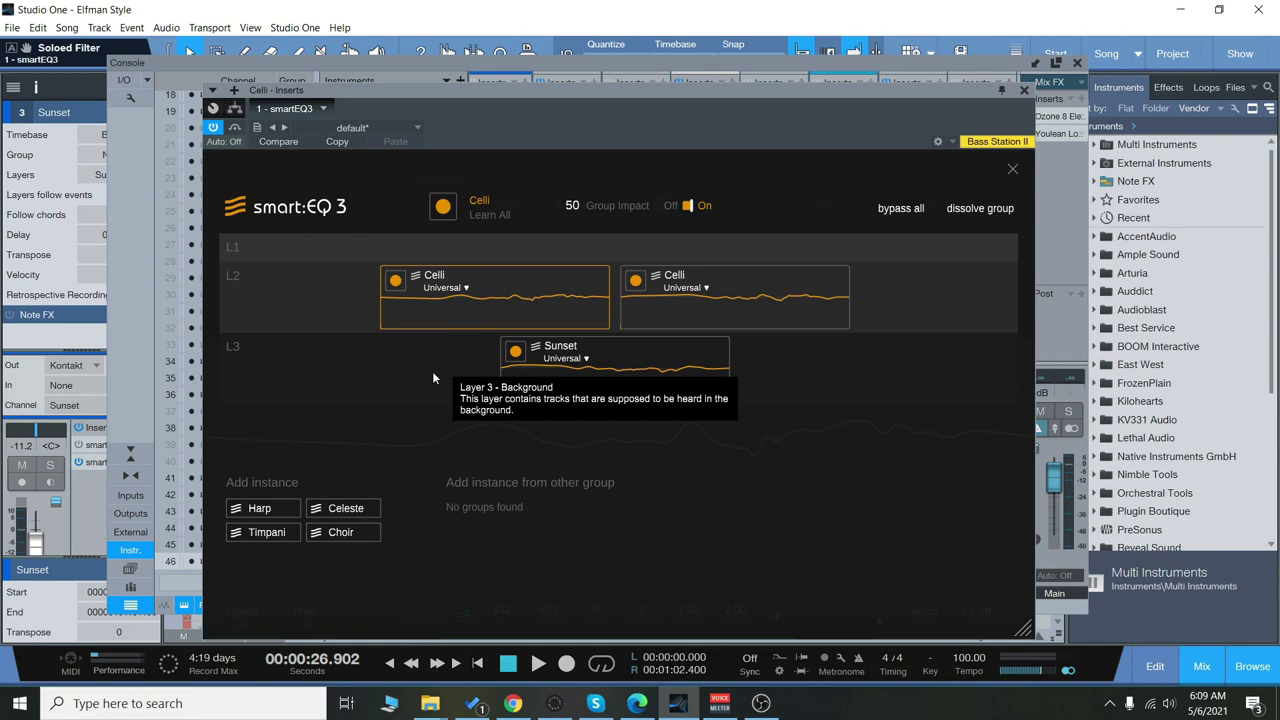
# Close the group view and look at the VirtualSoundStage insert on the Vins 2 channel, closing it again
pyautogui.click(1023, 91)
pyautogui.moveTo(714, 609); pyautogui.dragTo(735, 610)
pyautogui.click(672, 101)
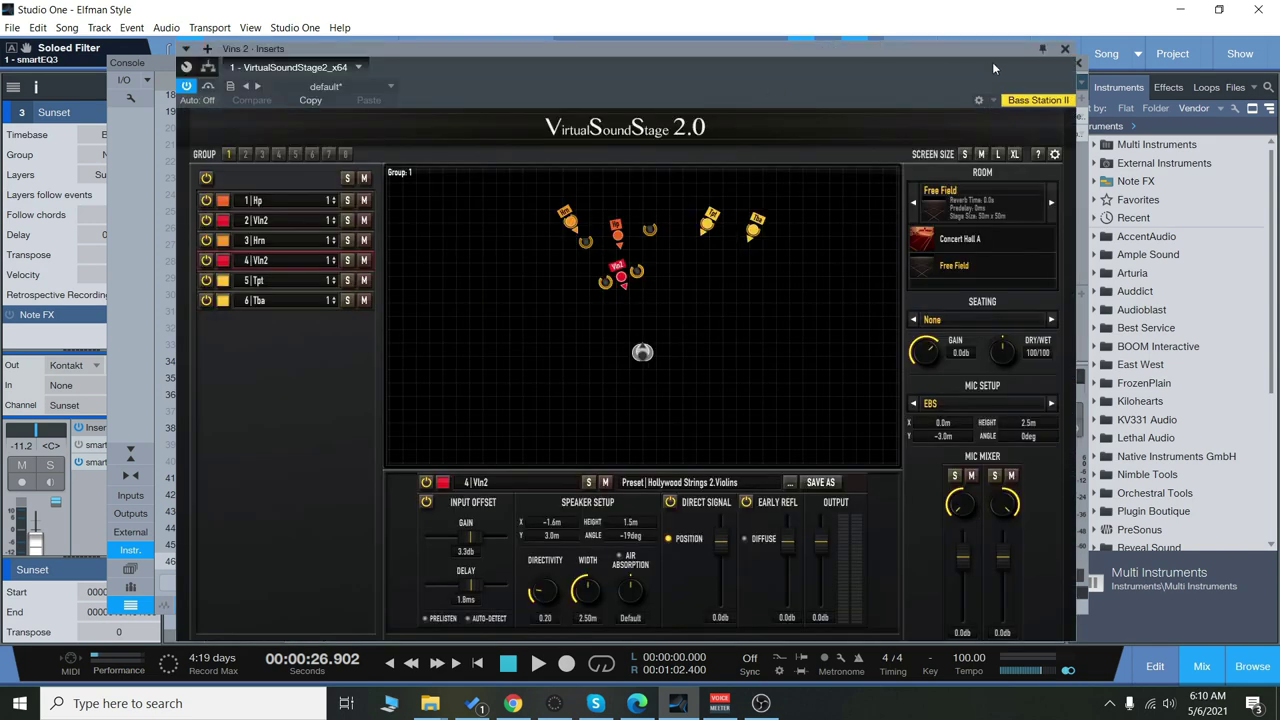
pyautogui.click(1070, 53)
# Insert smartEQ3 on the Vista channel and have it learn the track's sound during playback
pyautogui.click(606, 134)
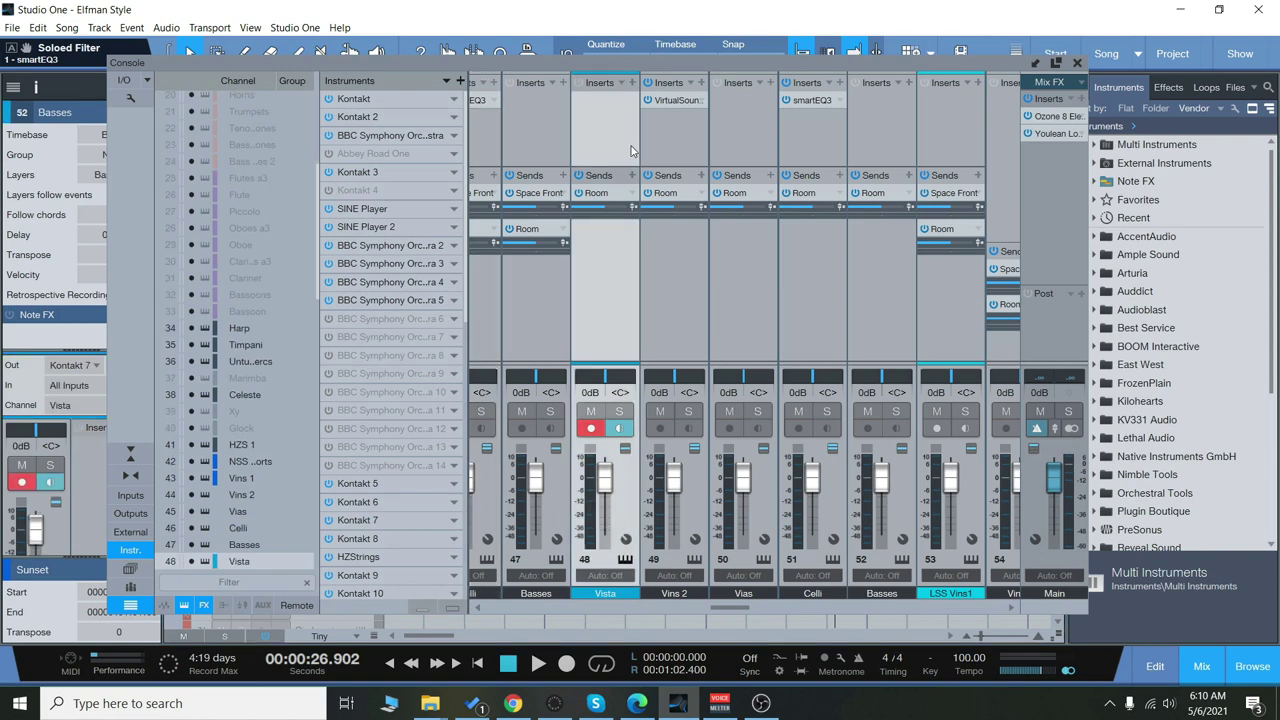
pyautogui.click(633, 84)
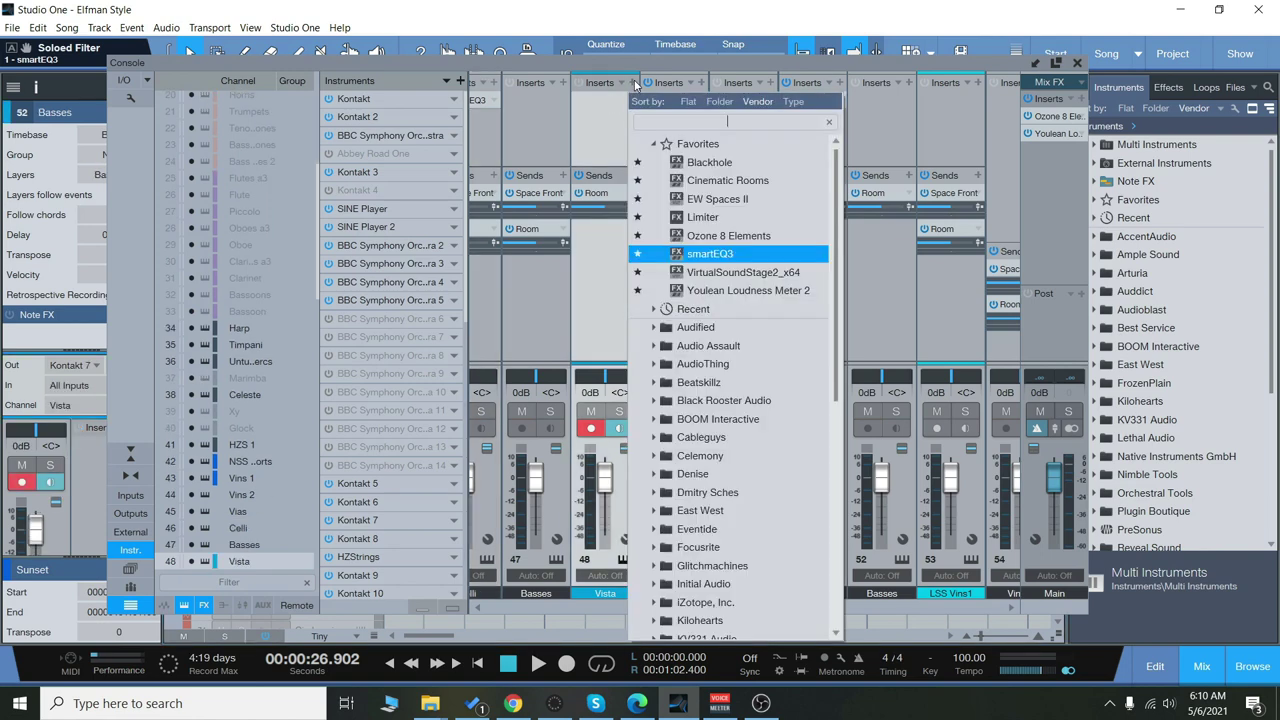
pyautogui.click(714, 251)
pyautogui.click(538, 663)
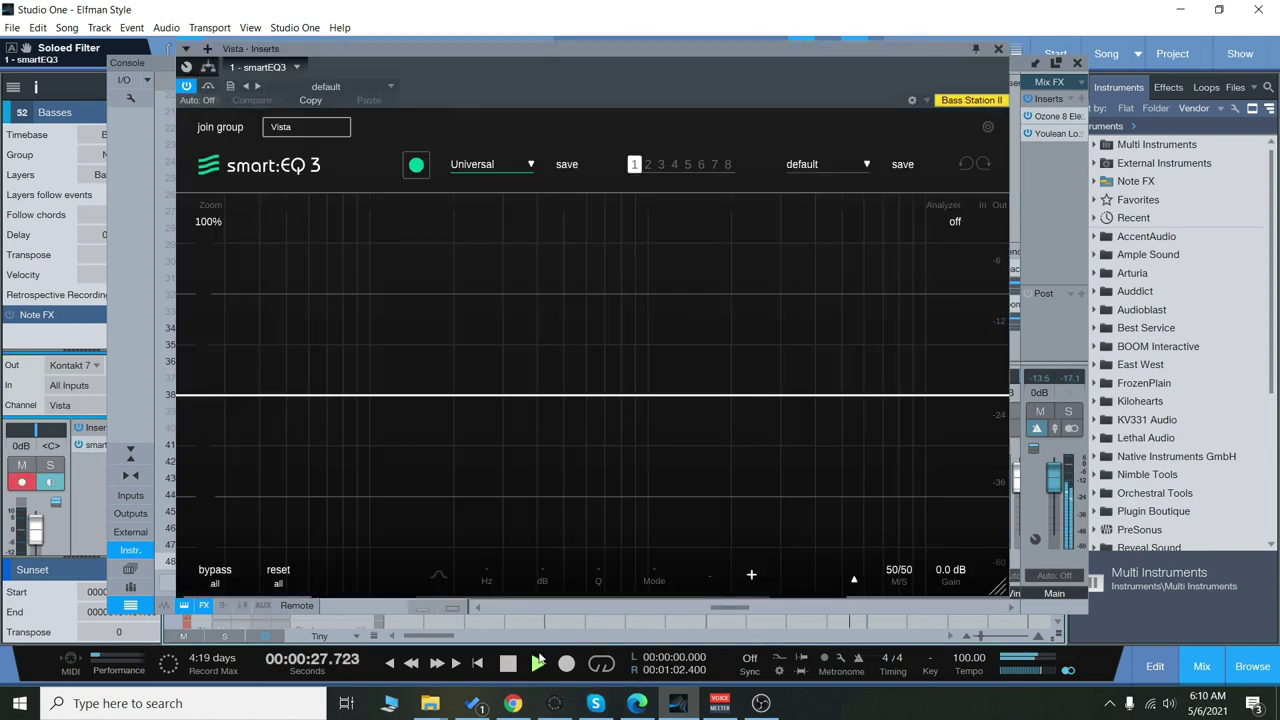
pyautogui.click(418, 165)
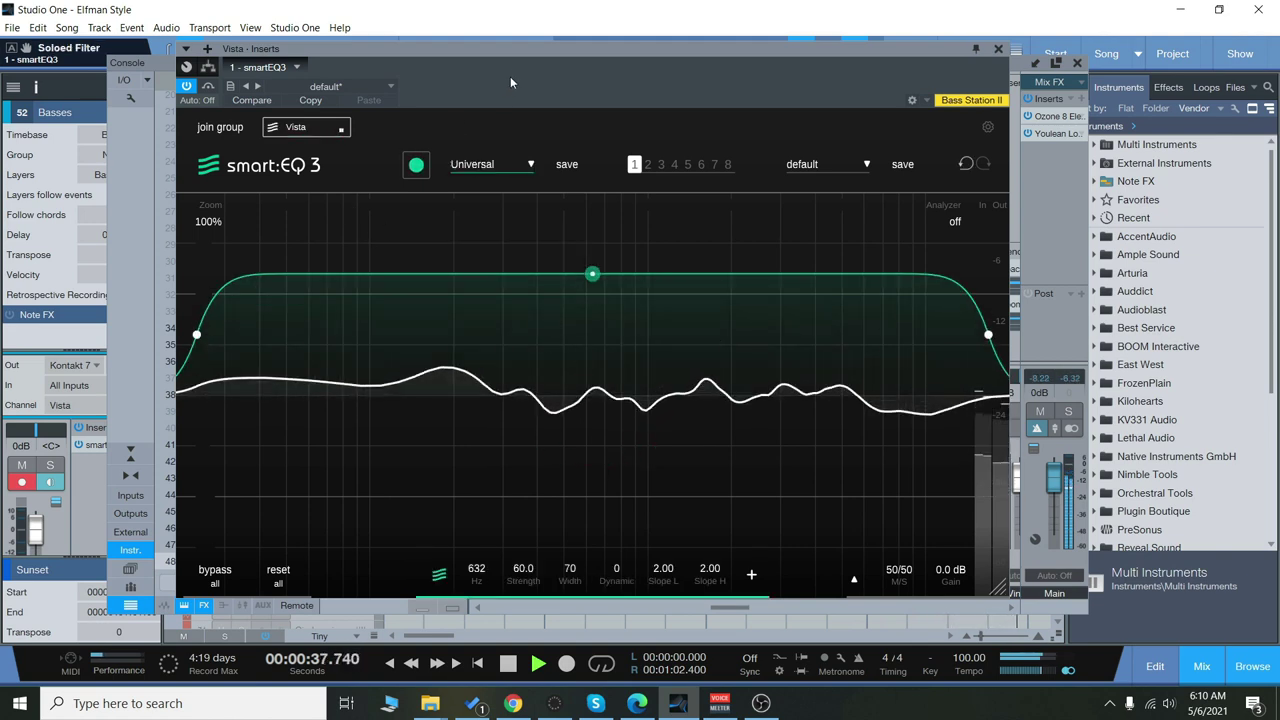
# Add the Vista smartEQ3 instance to the Celli group and move it to layer L1
pyautogui.click(212, 126)
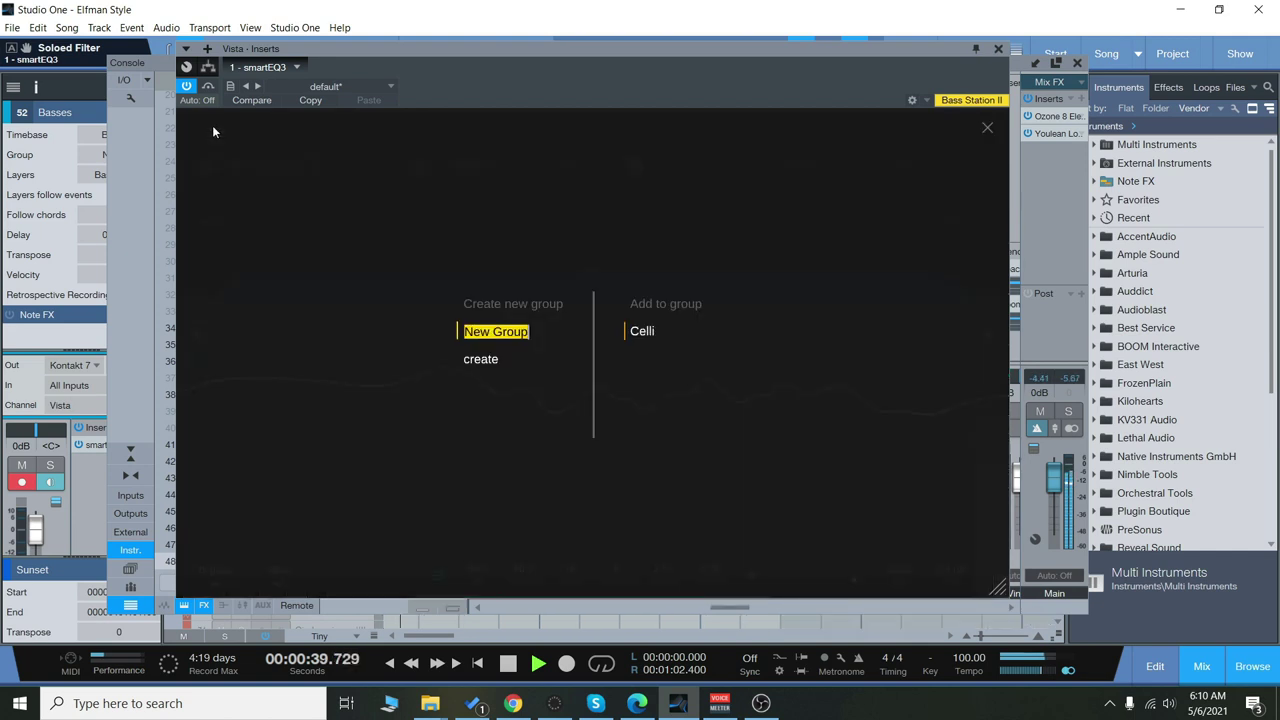
pyautogui.click(639, 332)
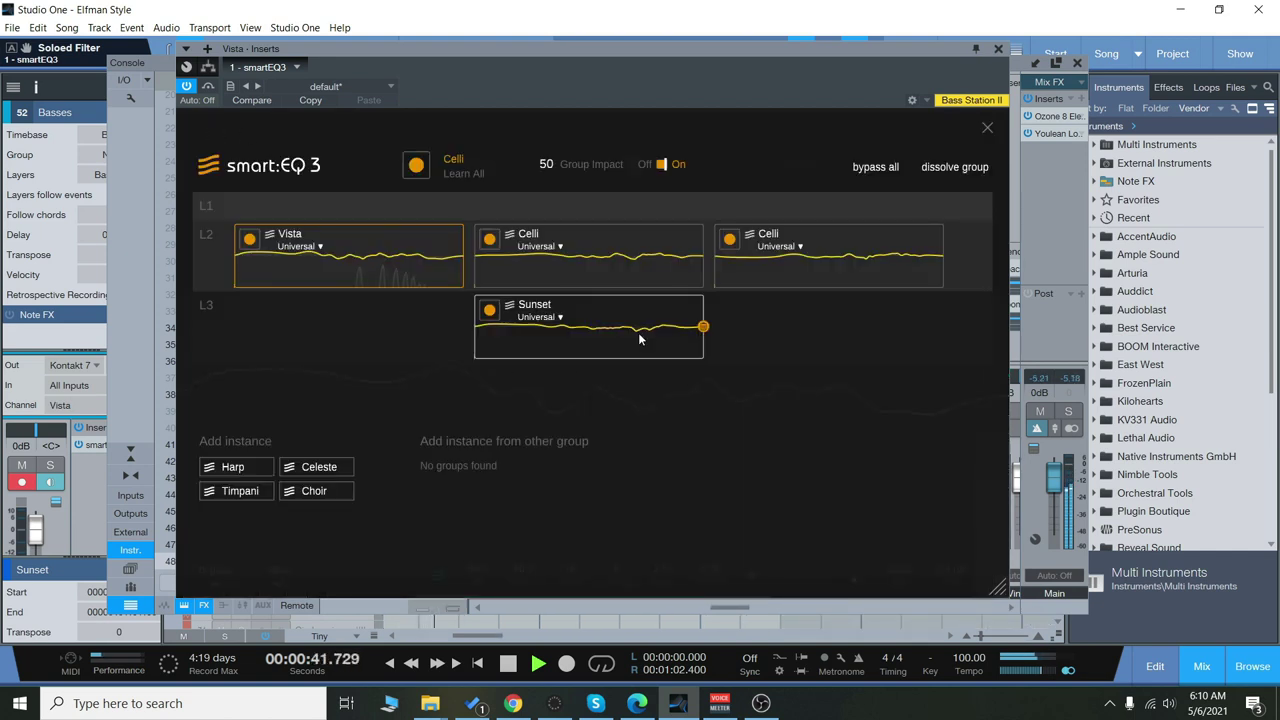
pyautogui.moveTo(374, 279); pyautogui.dragTo(390, 190)
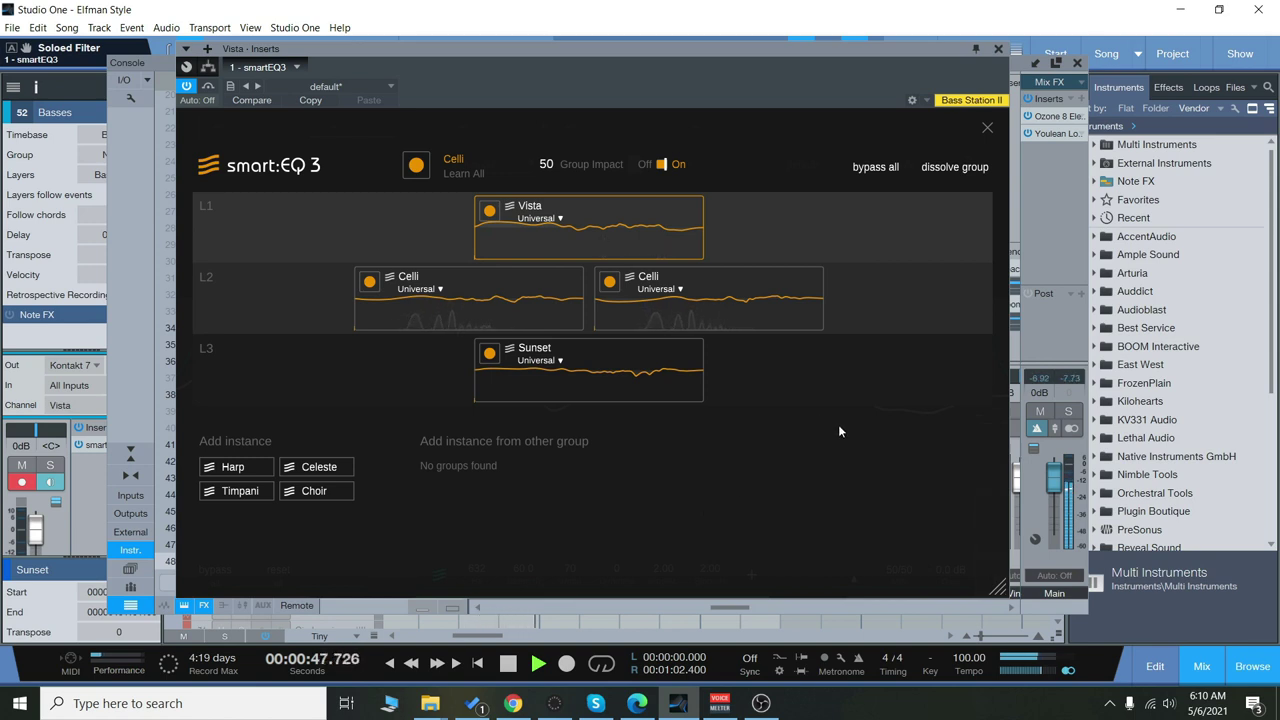
# Stop playback, return the playhead to the start of the song and close the Vista smartEQ3 window
pyautogui.moveTo(766, 52); pyautogui.dragTo(766, 66)
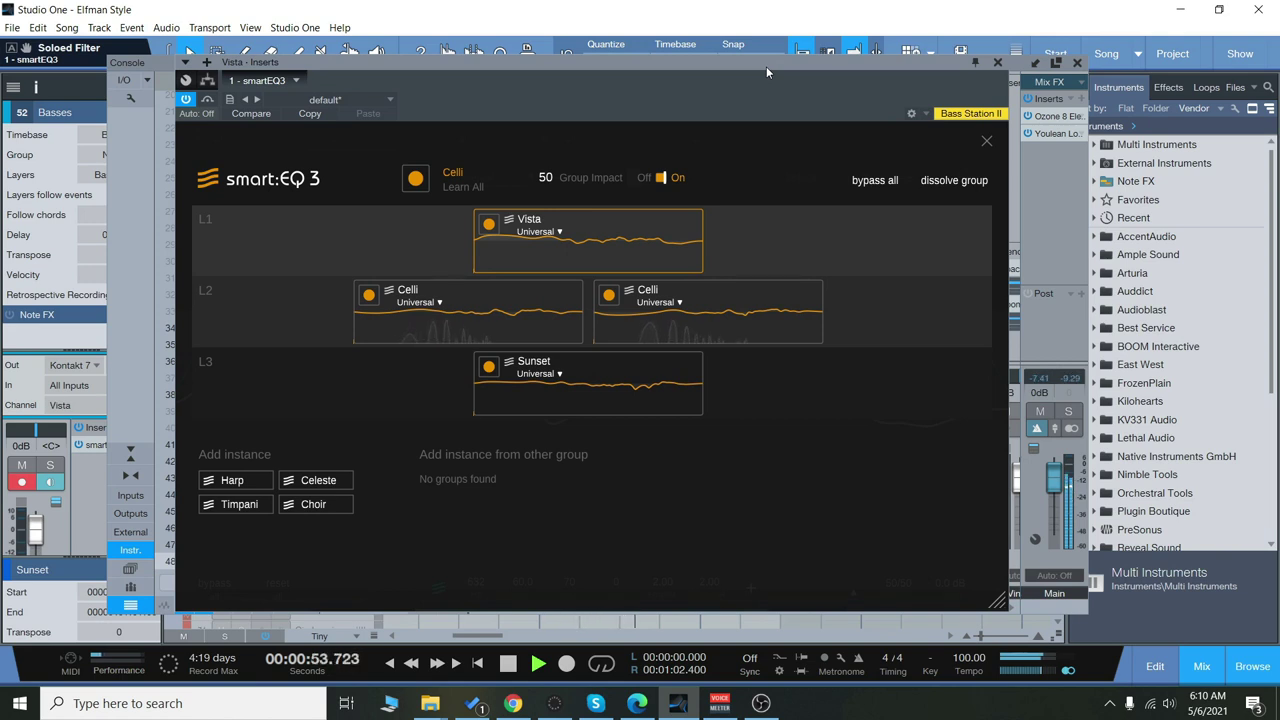
pyautogui.click(514, 672)
pyautogui.click(391, 664)
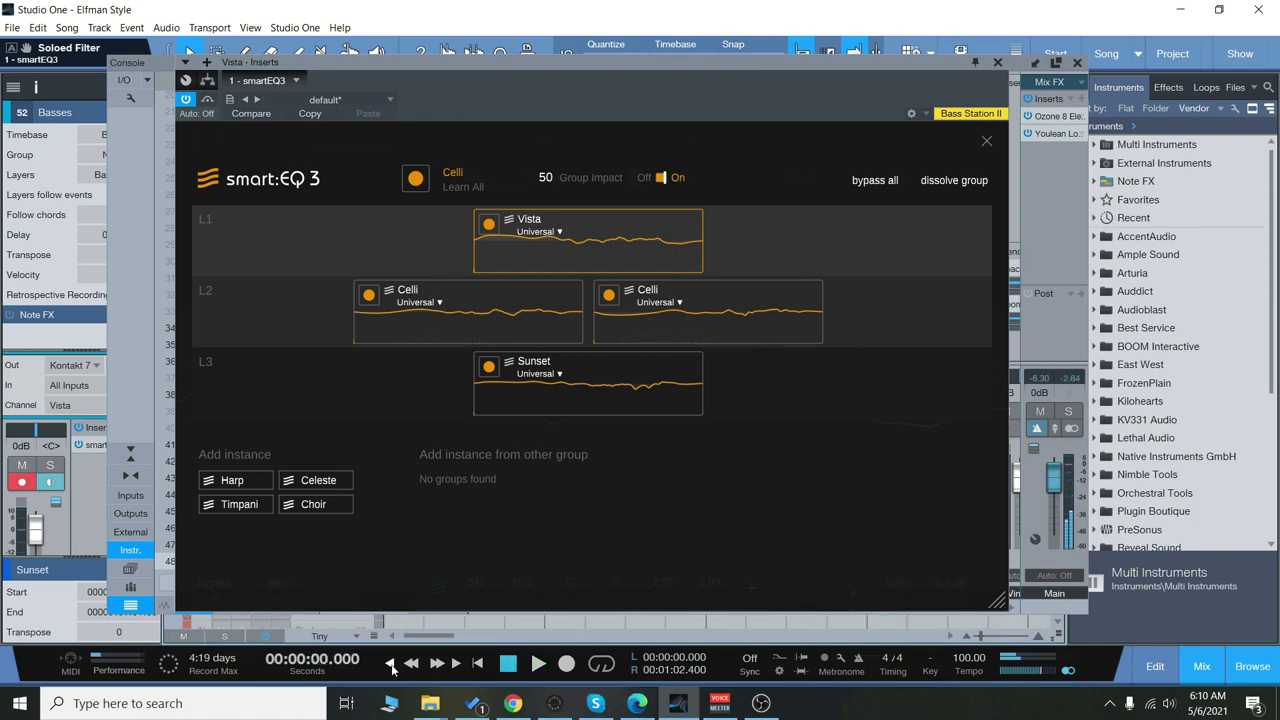
pyautogui.click(997, 62)
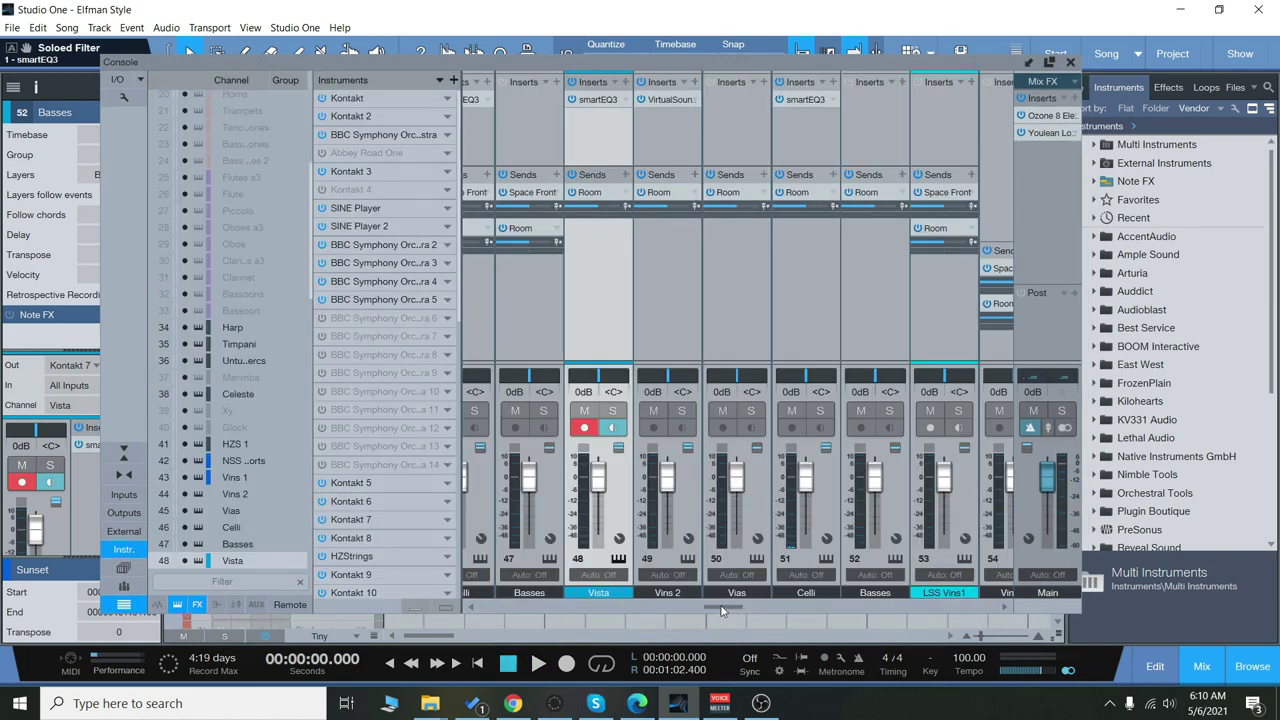
# Play the song from the start and look over the console channels from Emotional Piano to HZS 1 with their smartEQ3 inserts
pyautogui.moveTo(722, 609); pyautogui.dragTo(487, 633)
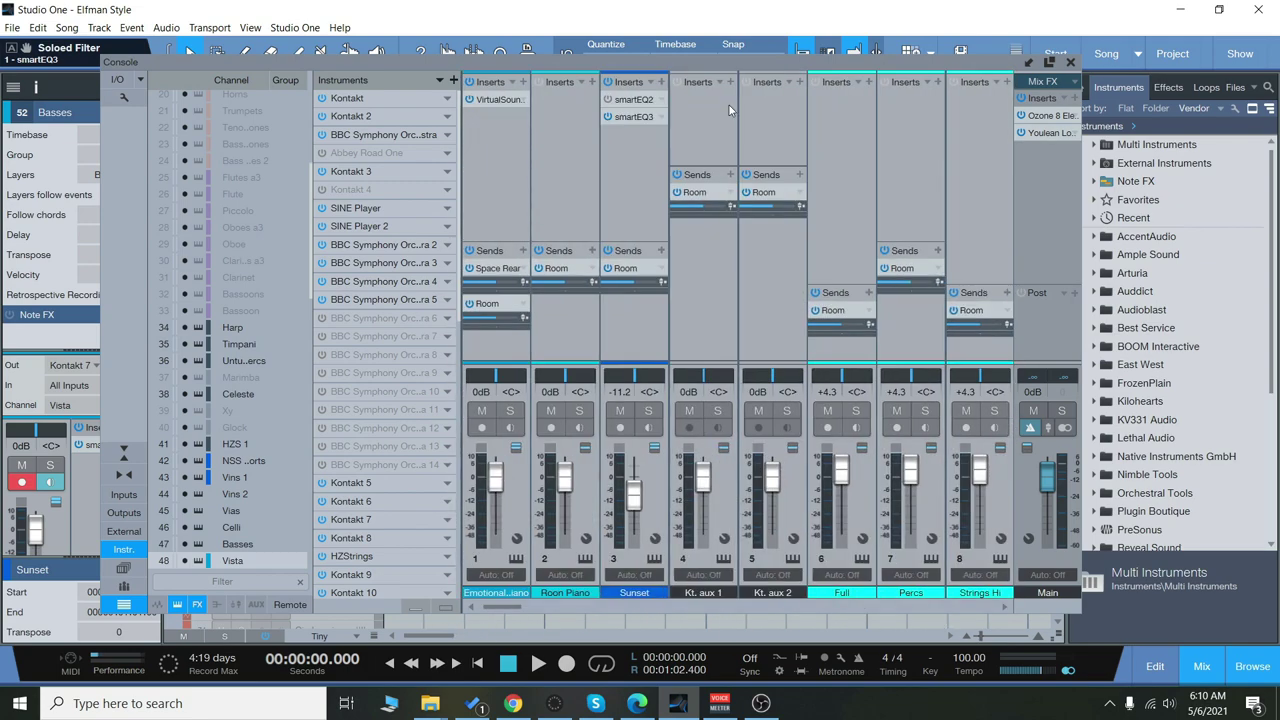
pyautogui.moveTo(740, 71); pyautogui.dragTo(741, 80)
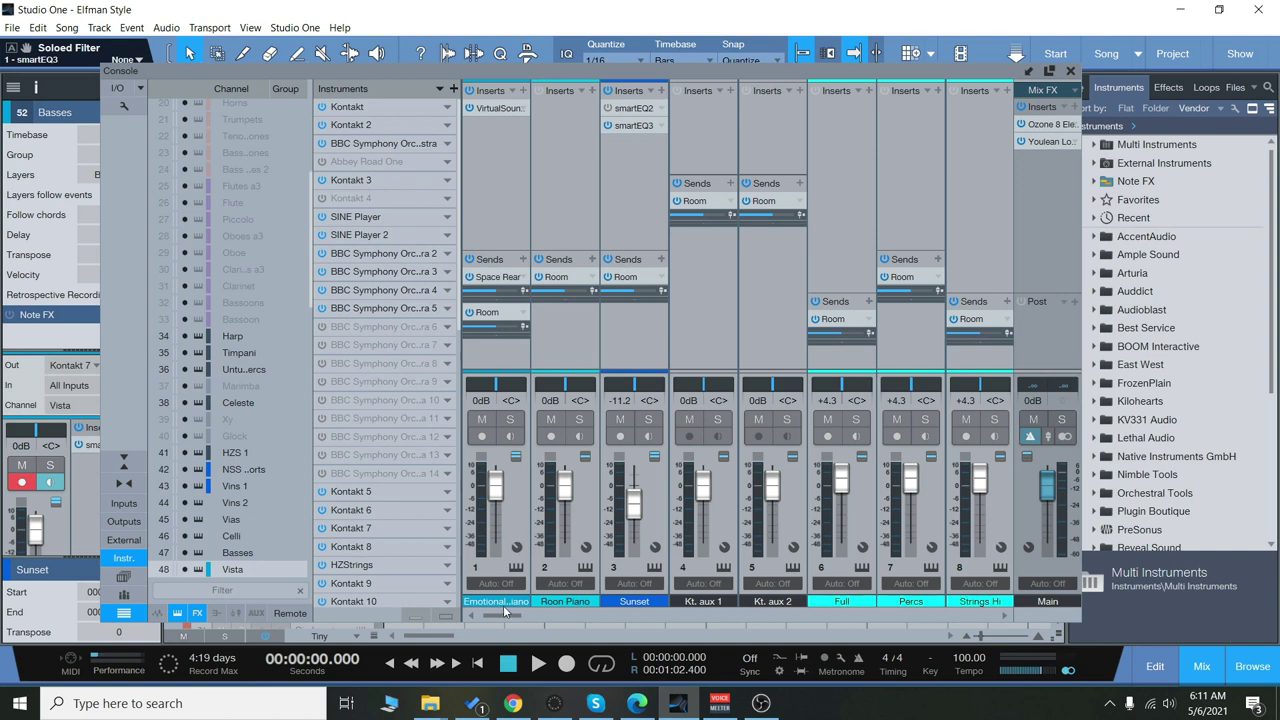
pyautogui.click(538, 664)
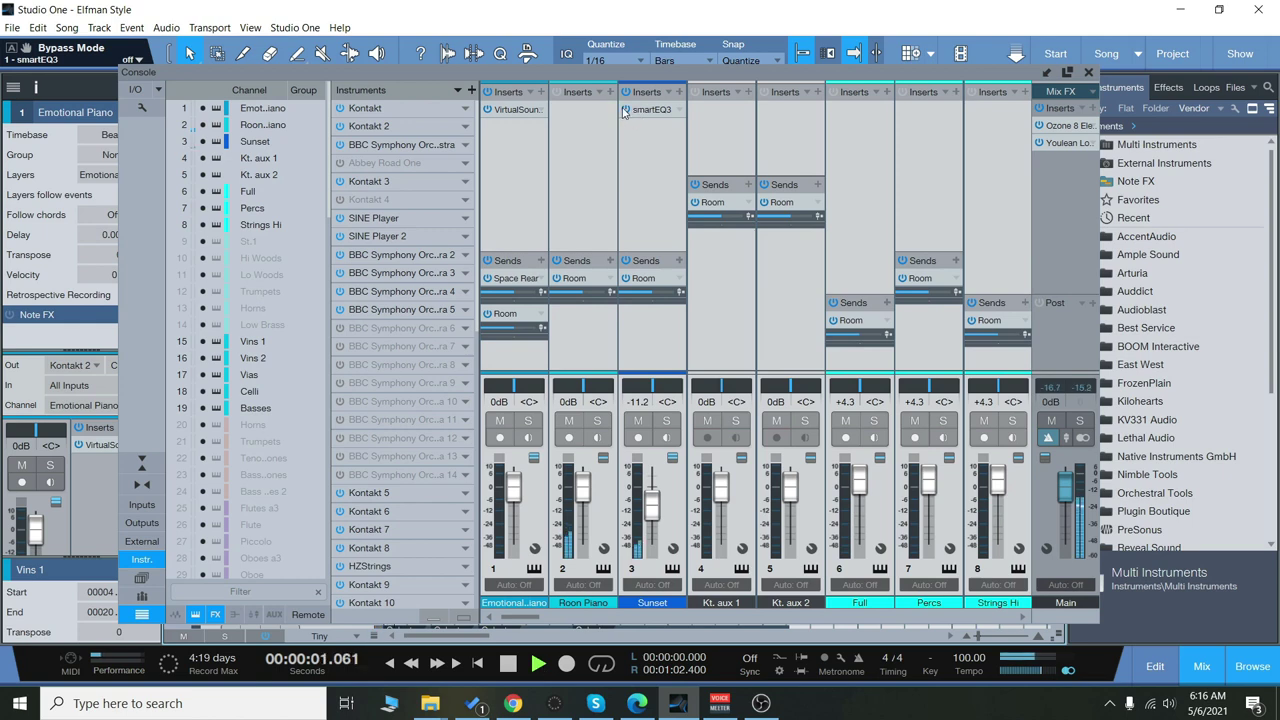
pyautogui.moveTo(527, 616); pyautogui.dragTo(700, 640)
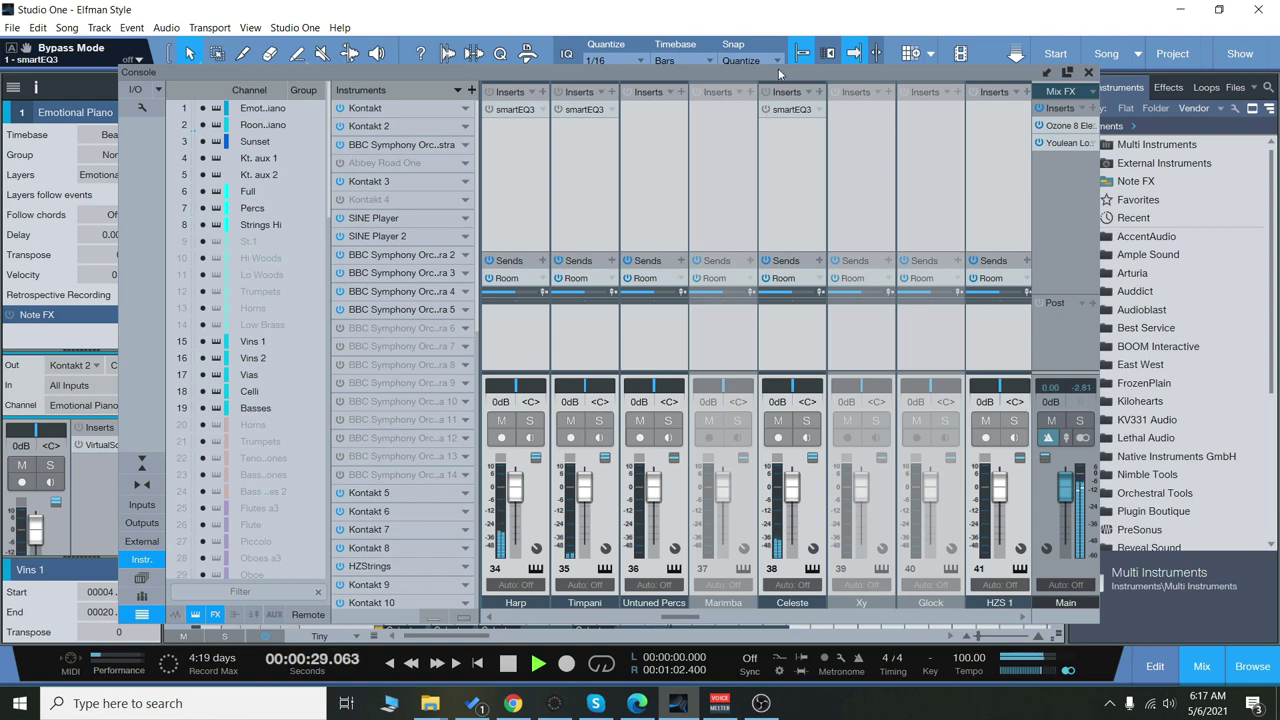
pyautogui.moveTo(778, 68); pyautogui.dragTo(770, 140)
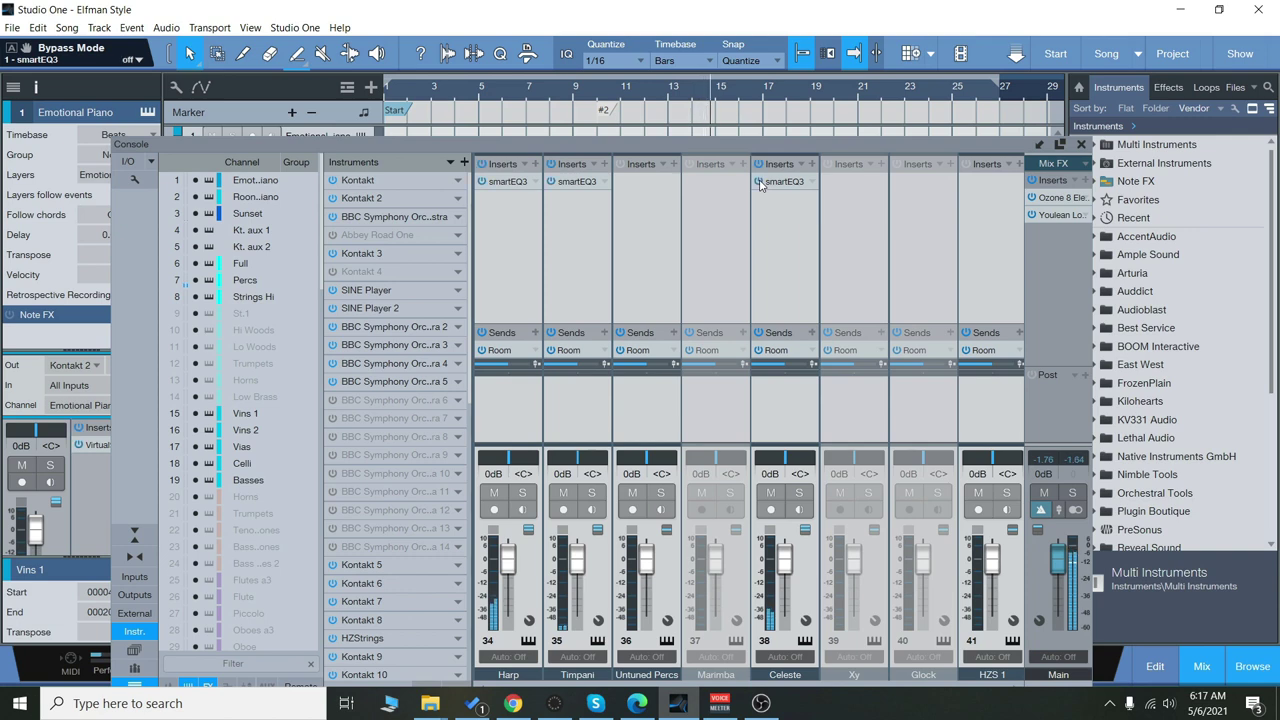
# Replay from around bar 10, check the smartEQ3 inserts on the string channels, then close the console and stop playback
pyautogui.click(584, 93)
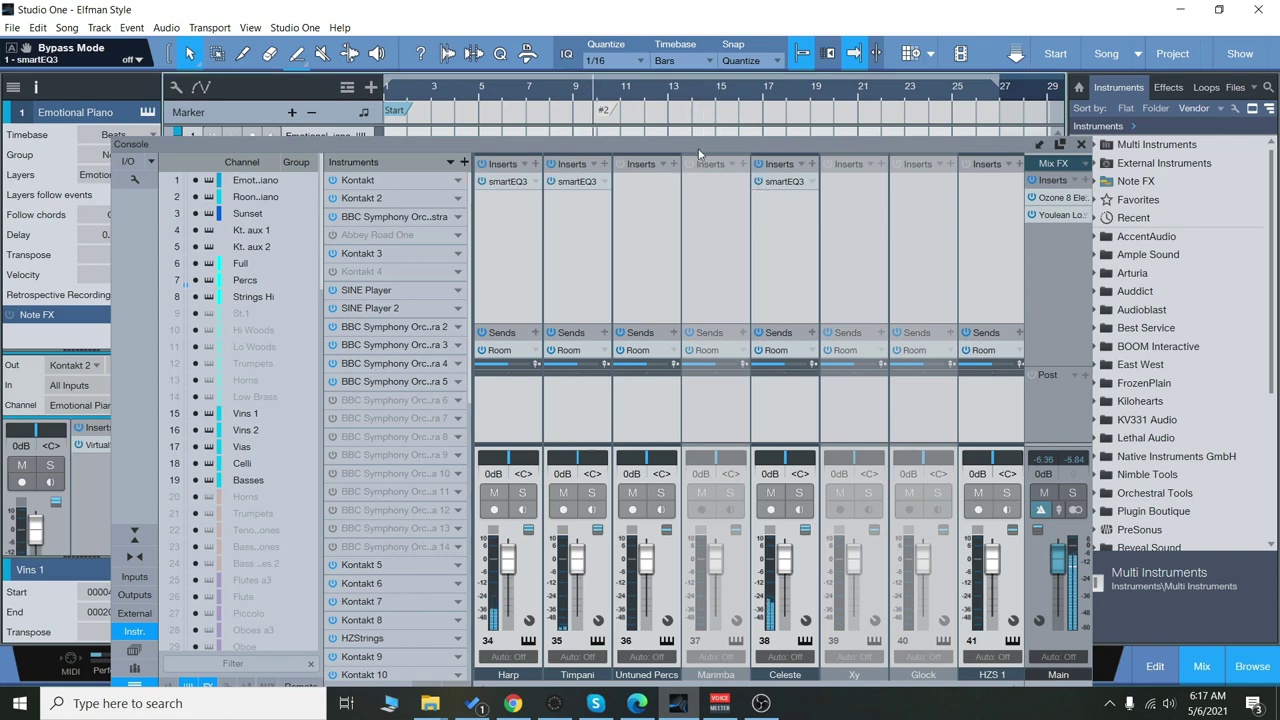
pyautogui.moveTo(709, 145); pyautogui.dragTo(711, 106)
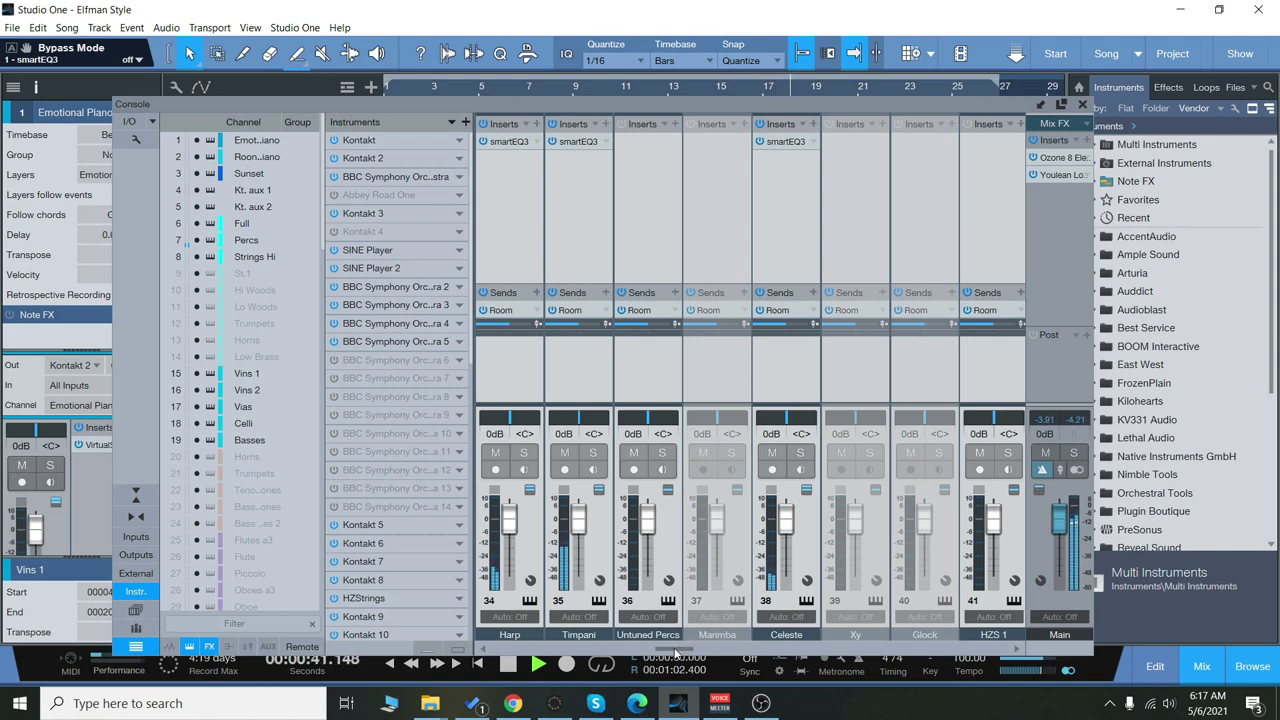
pyautogui.moveTo(675, 652); pyautogui.dragTo(729, 651)
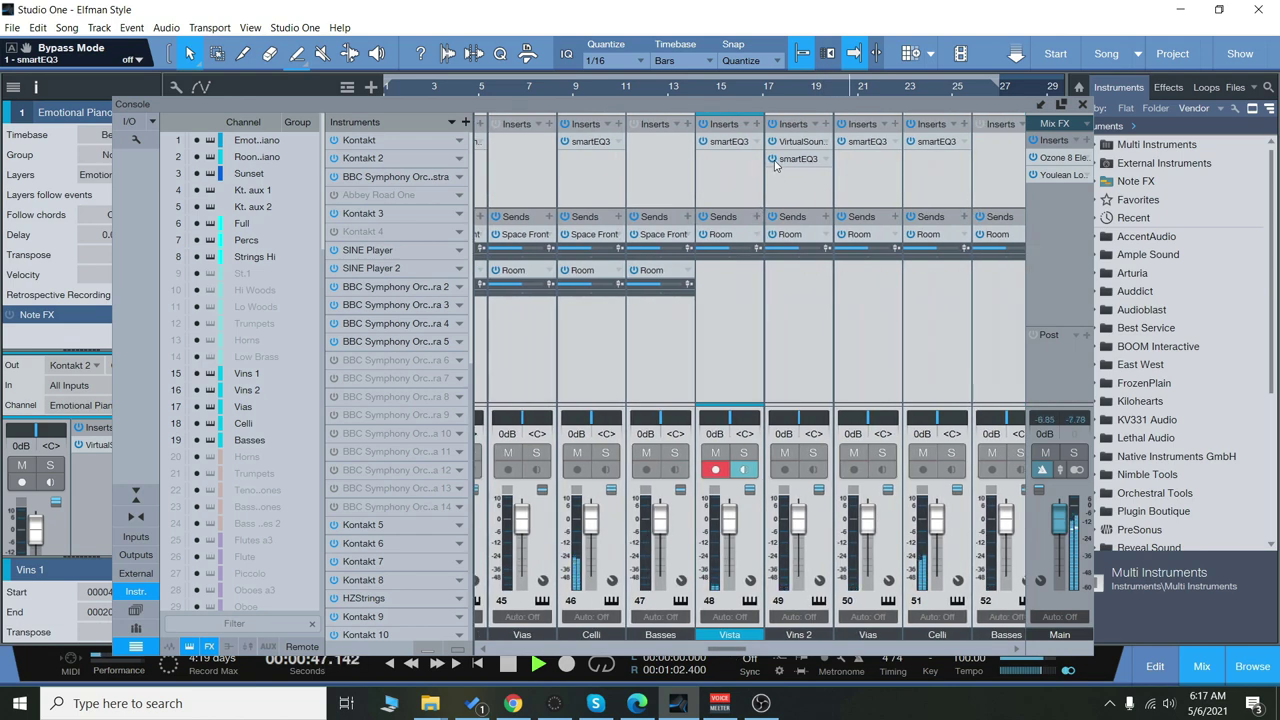
pyautogui.moveTo(775, 165); pyautogui.dragTo(704, 146)
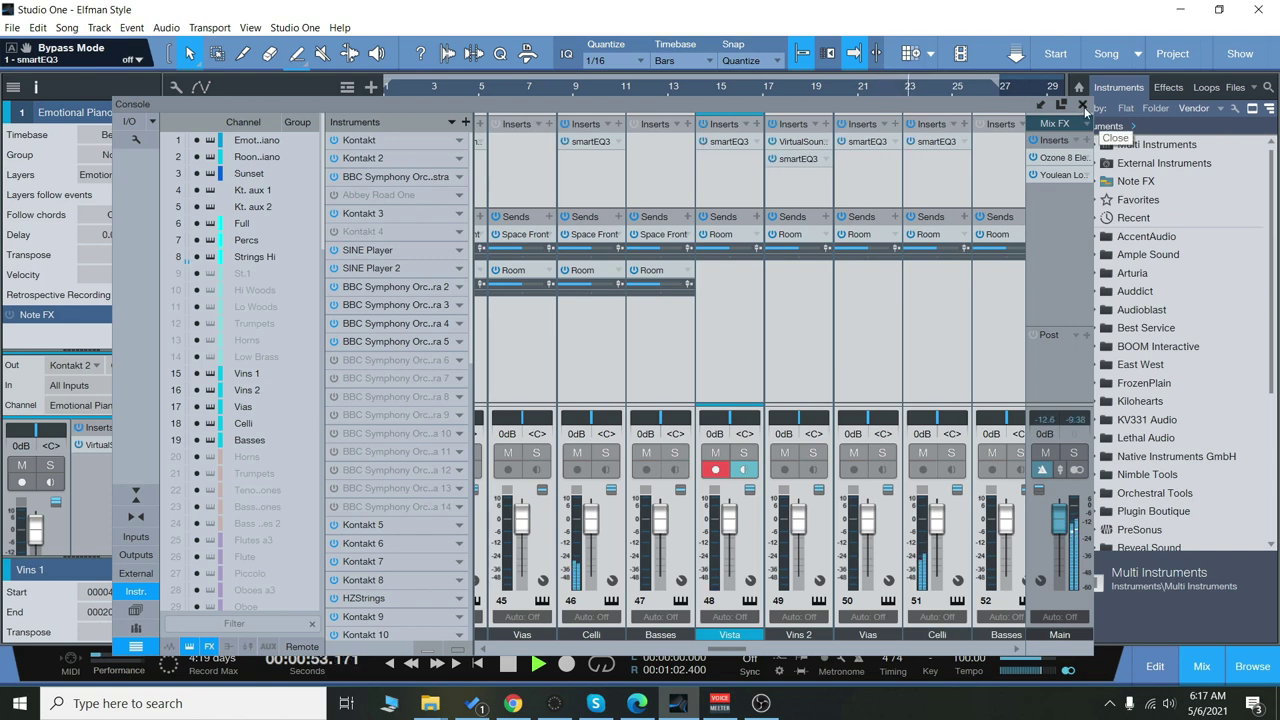
pyautogui.click(1084, 106)
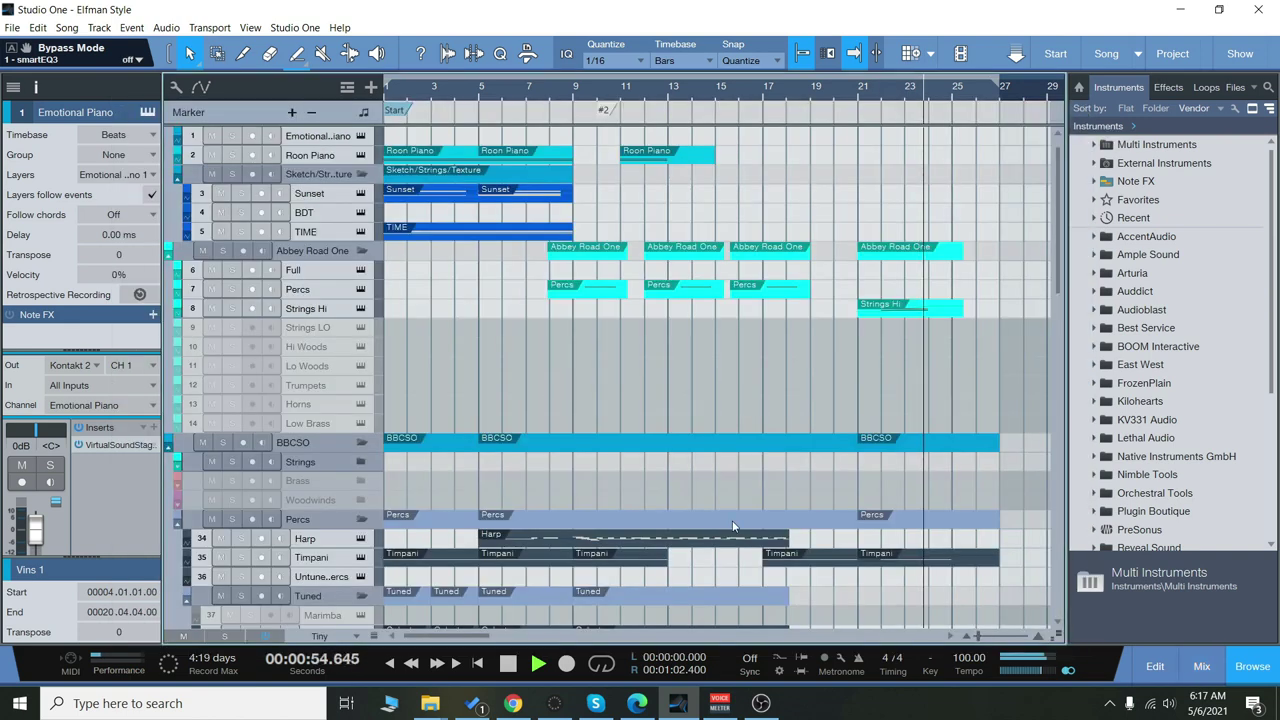
pyautogui.click(507, 665)
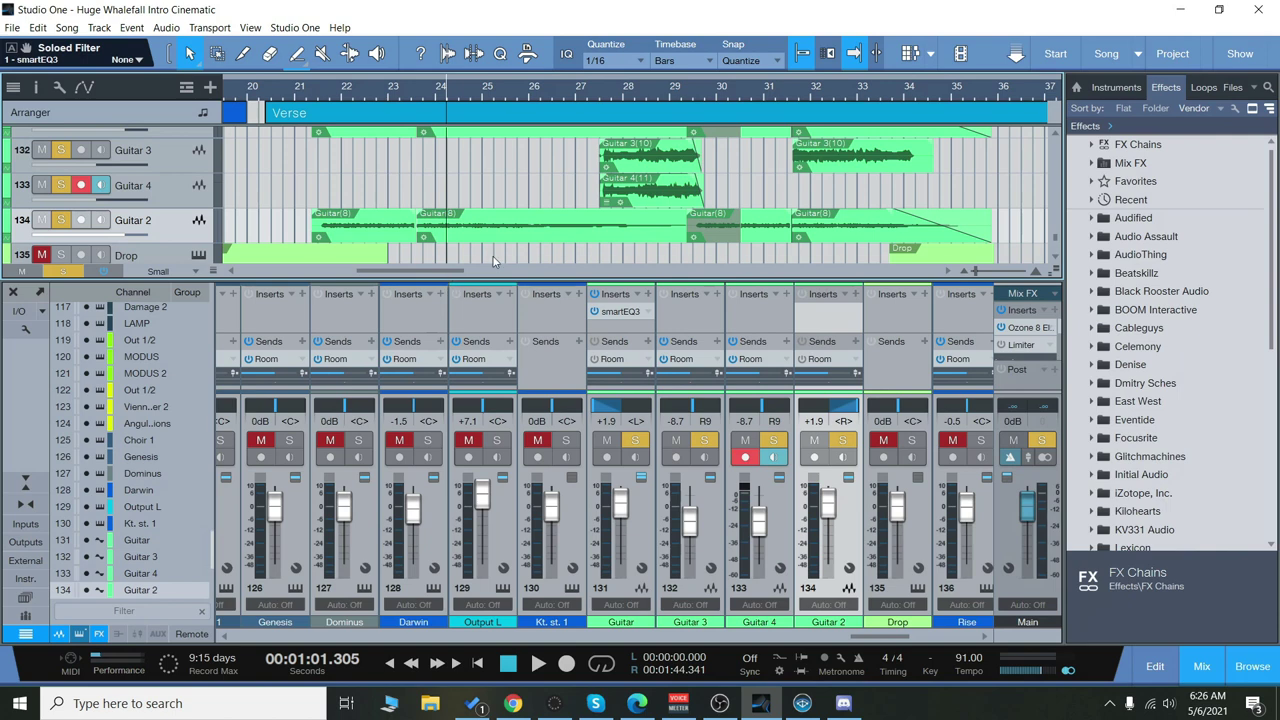
# Look over the guitar tracks in the Verse of the Huge Whalefall Intro Cinematic song and select the Guitar track
pyautogui.scroll(1, 512, 241)
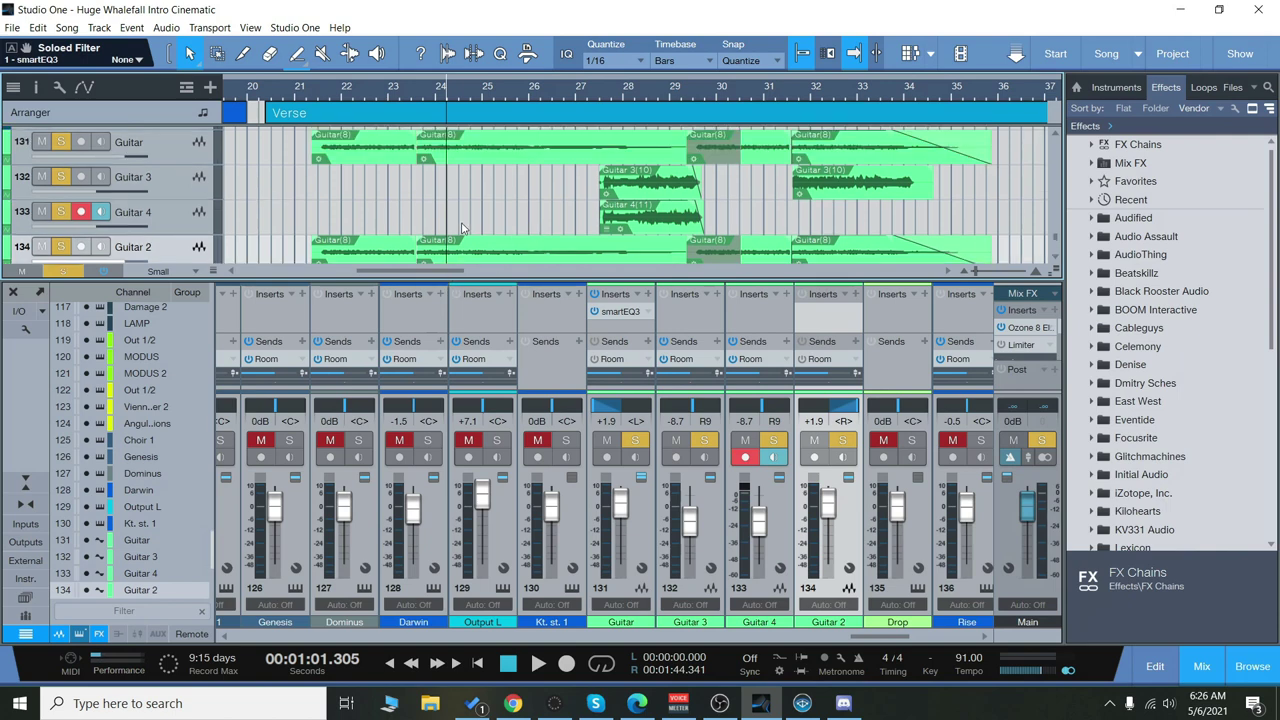
pyautogui.scroll(-1, 486, 213)
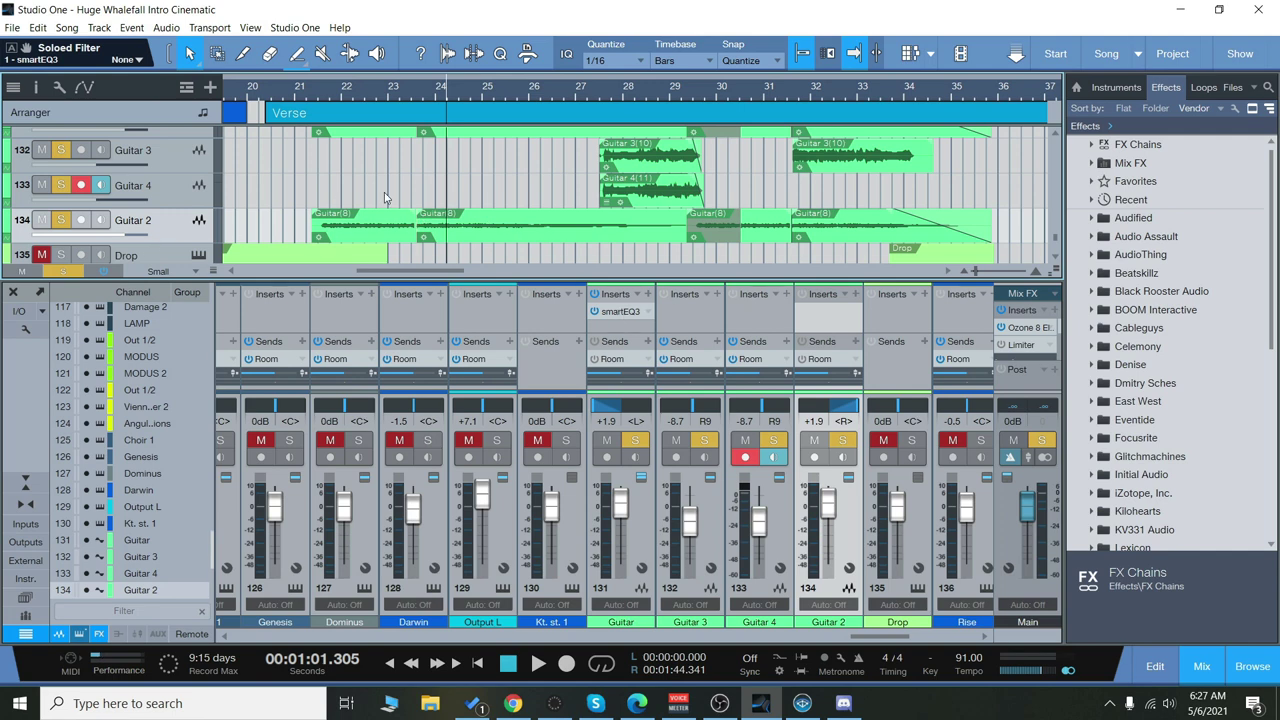
pyautogui.scroll(1, 384, 192)
pyautogui.click(595, 209)
pyautogui.scroll(-1, 595, 209)
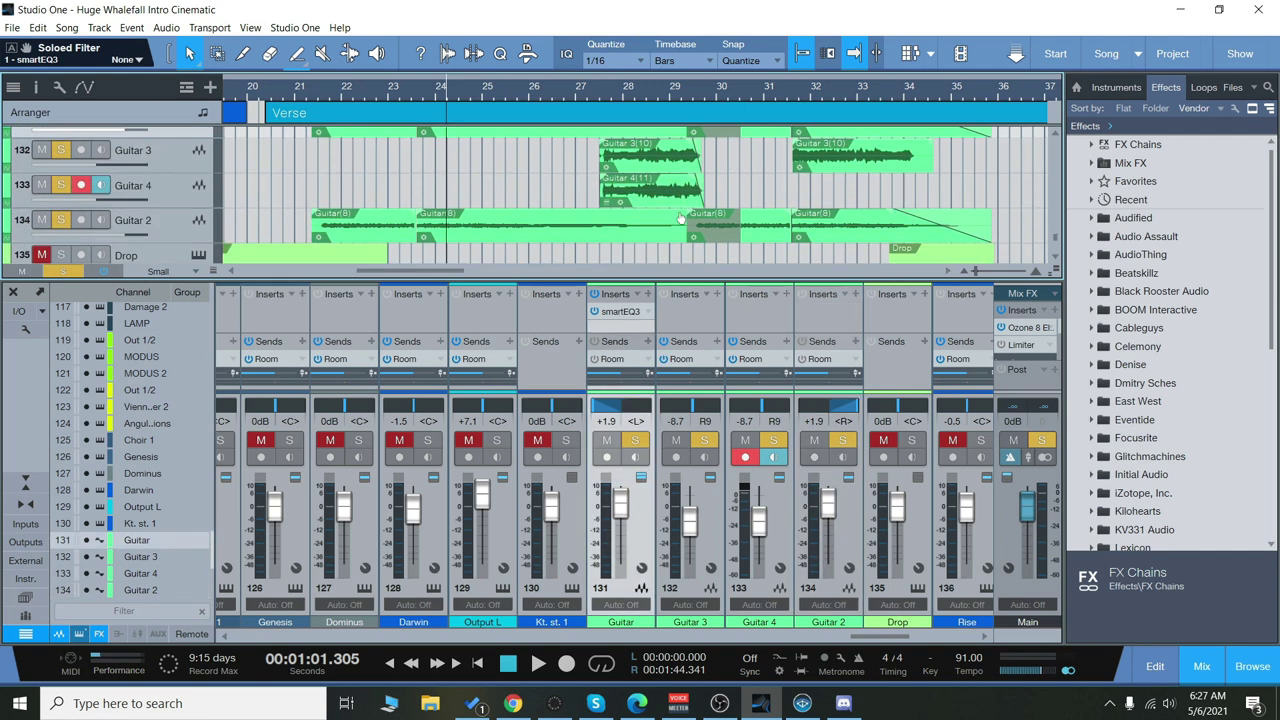
# Have smartEQ3 on the Guitar track learn a new filter during playback and close its window
pyautogui.hscroll(1, 530, 228)
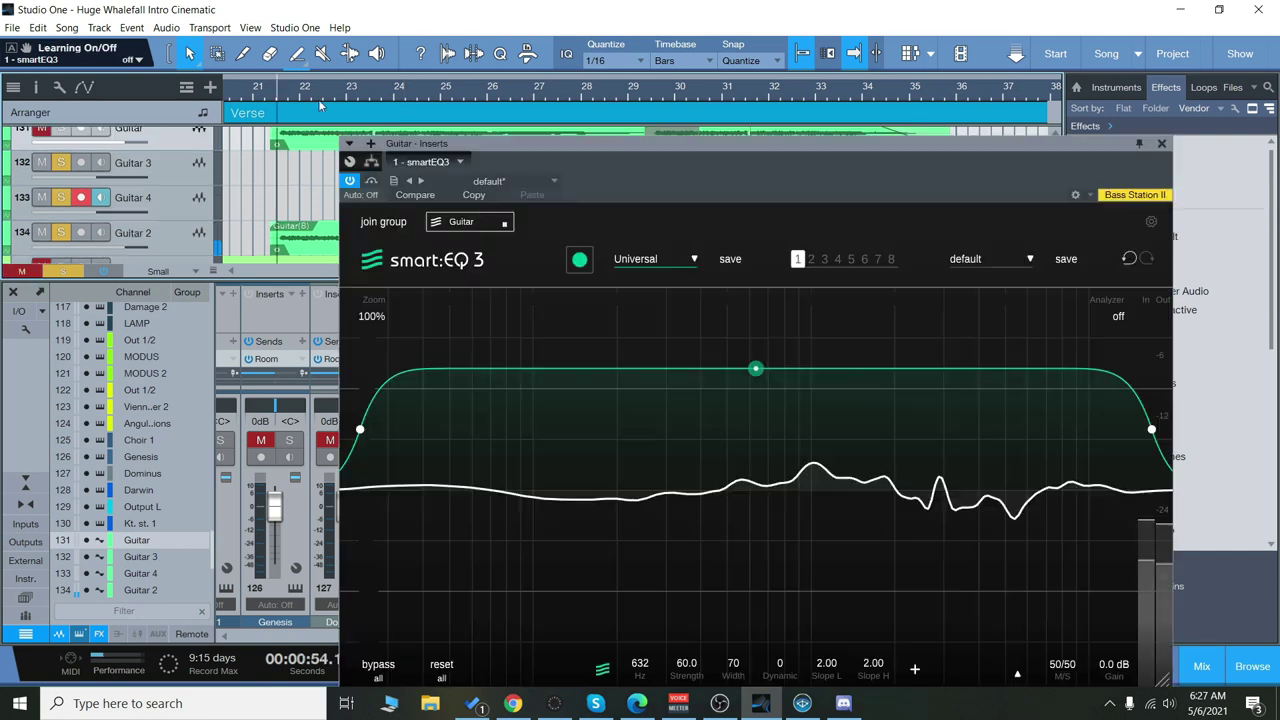
pyautogui.click(580, 259)
pyautogui.moveTo(699, 144); pyautogui.dragTo(736, 76)
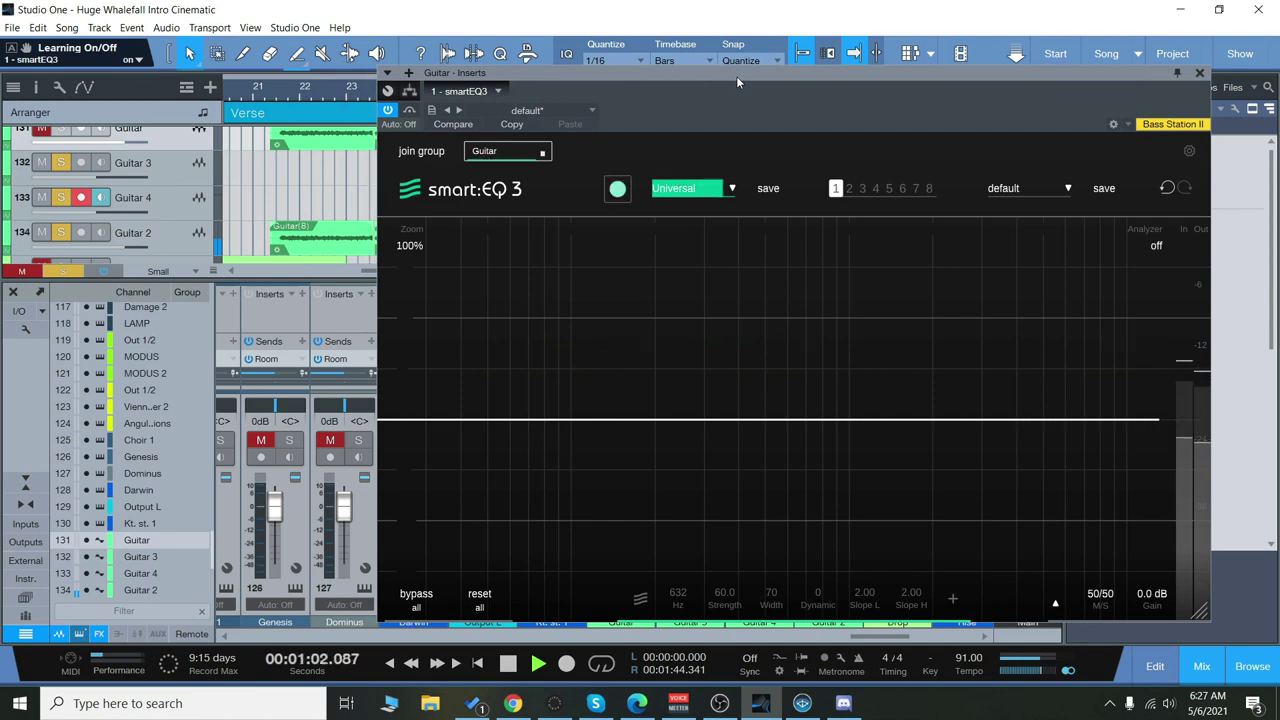
pyautogui.click(1200, 73)
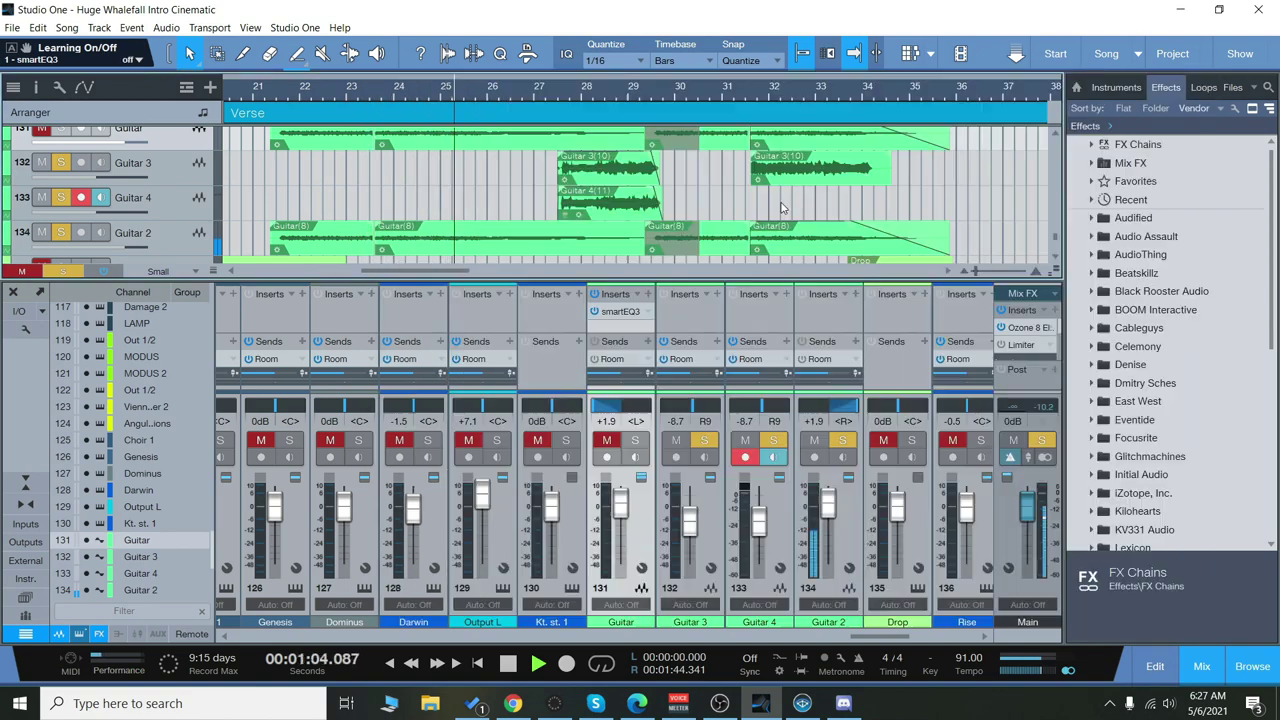
# Unmute the Guitar 5 track and play the Verse from between bars 21 and 22
pyautogui.scroll(1, 176, 218)
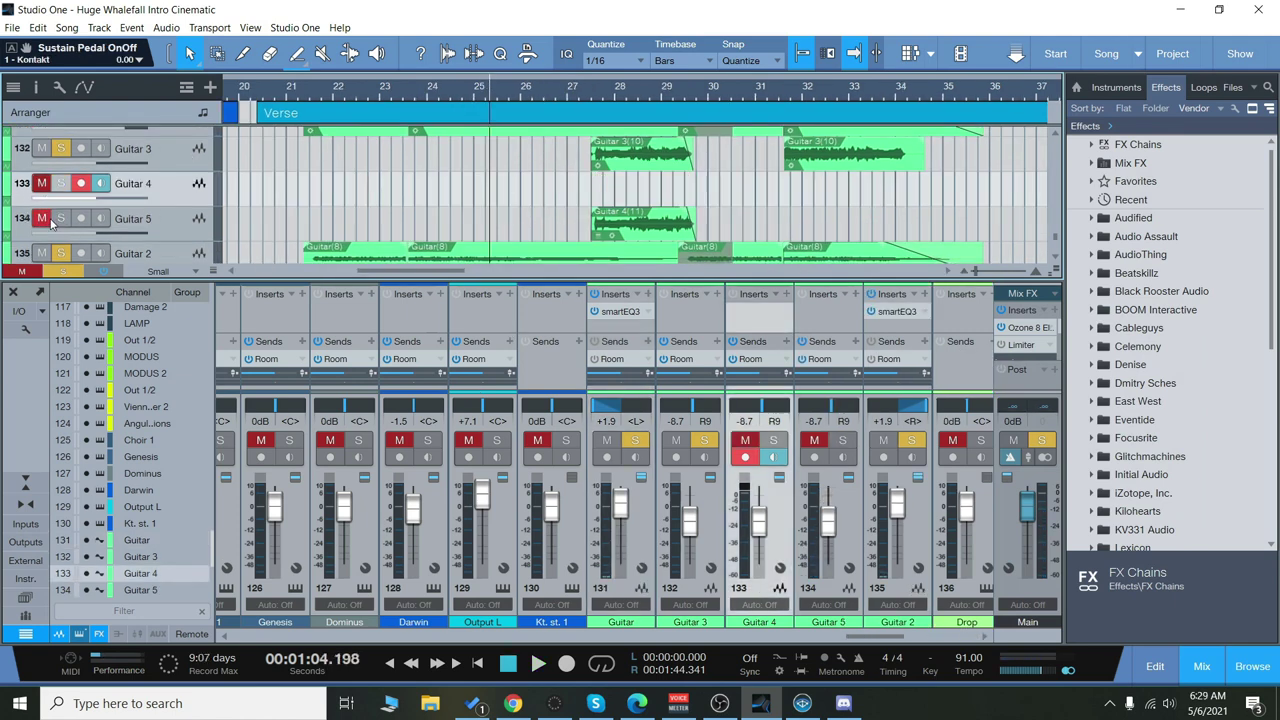
pyautogui.click(41, 218)
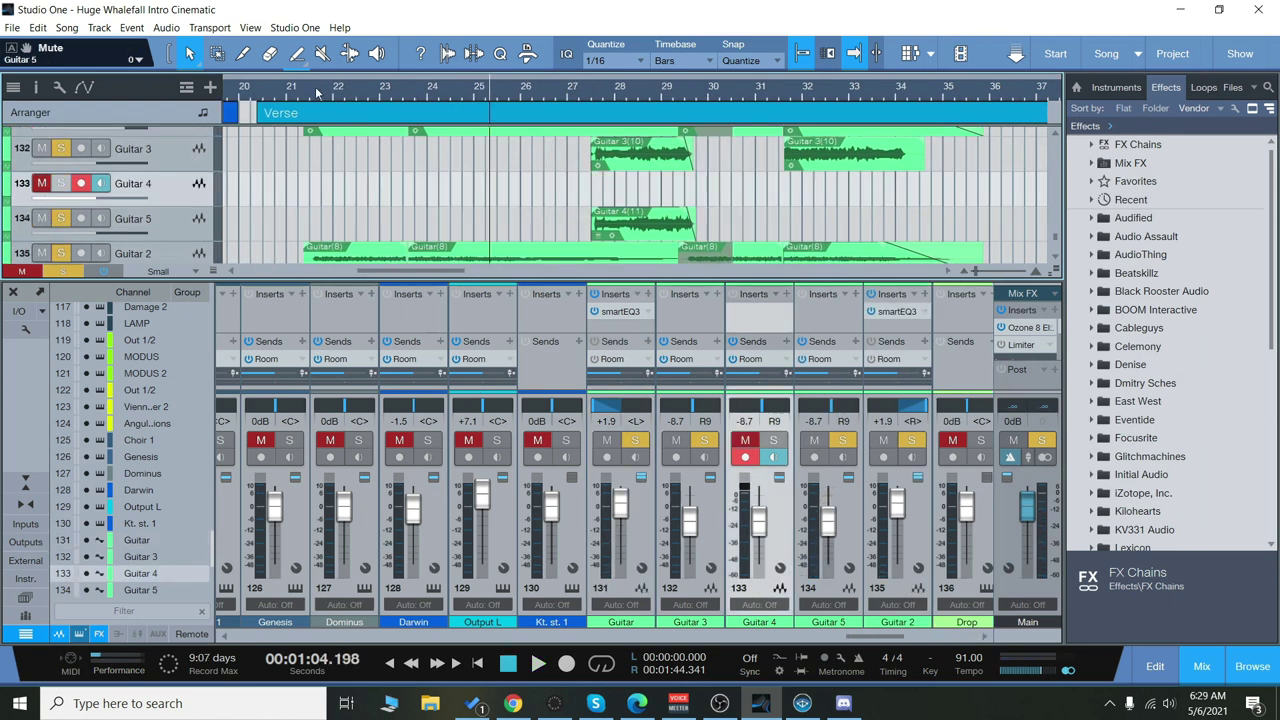
pyautogui.click(318, 88)
pyautogui.press('space')
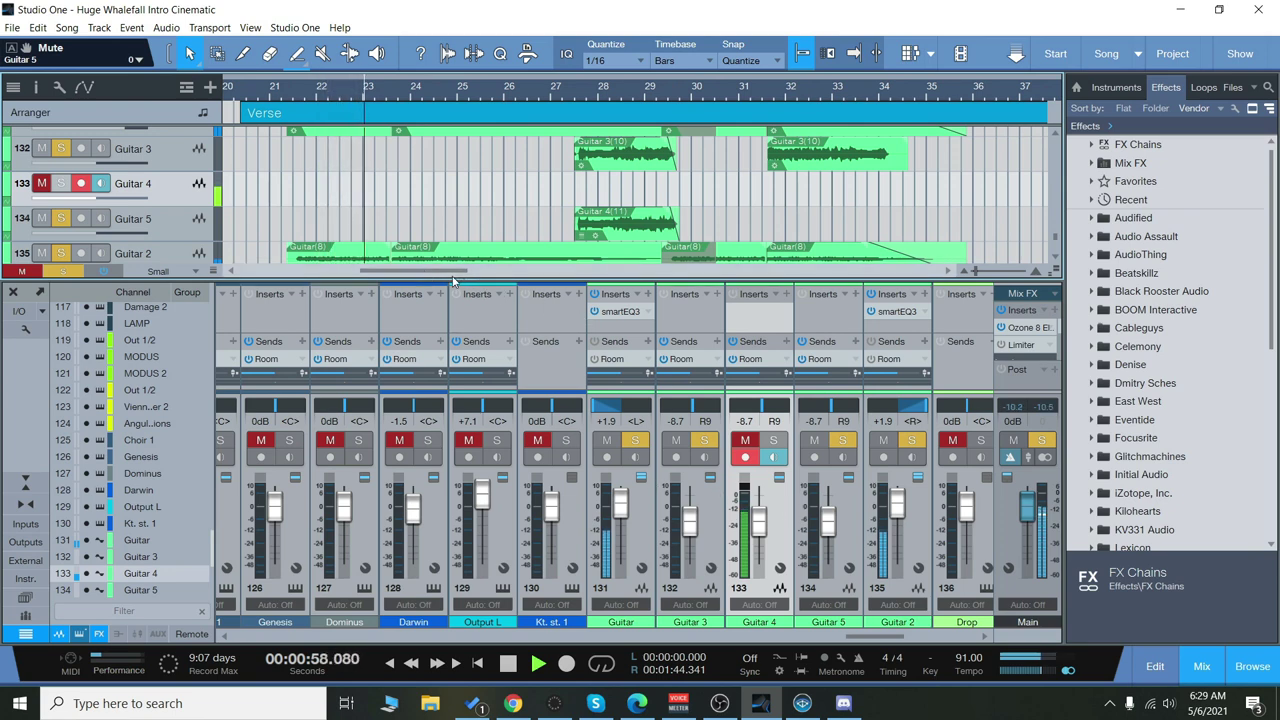
pyautogui.hscroll(-1, 560, 240)
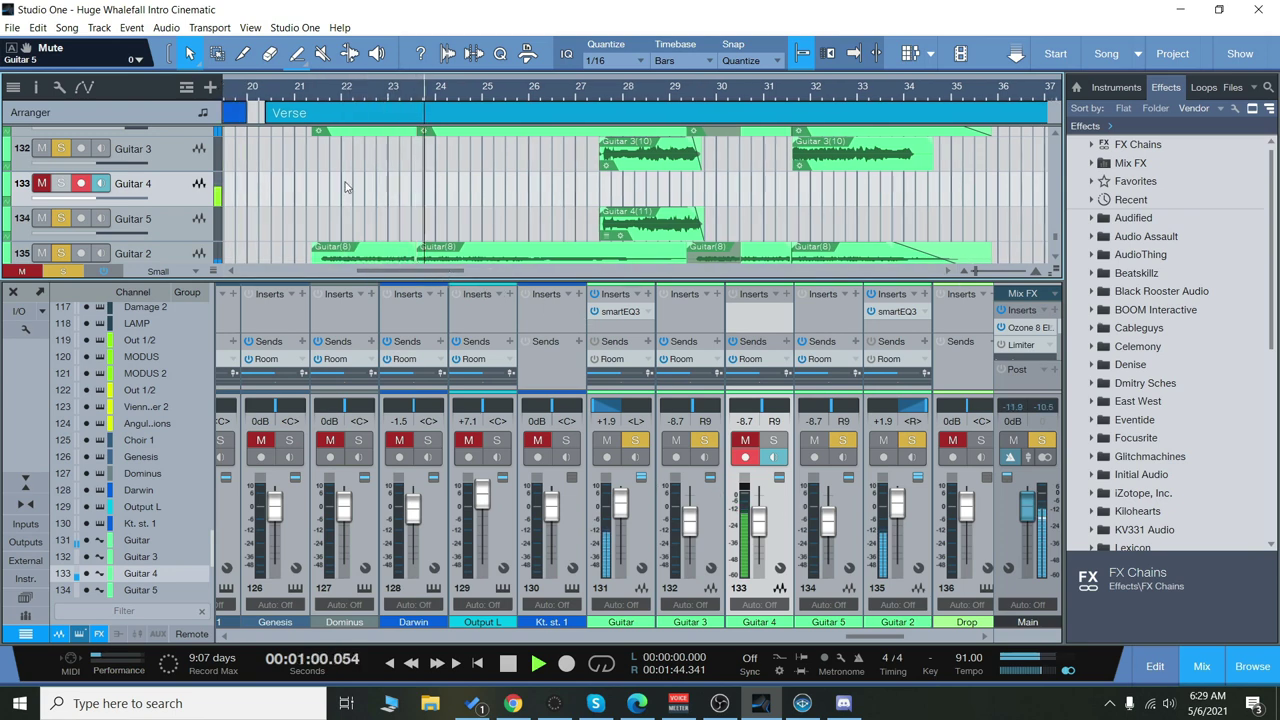
# Insert sonible smartEQ3 on the Guitar 3 channel with the Universal profile, have it learn the track during playback and close its window
pyautogui.click(690, 318)
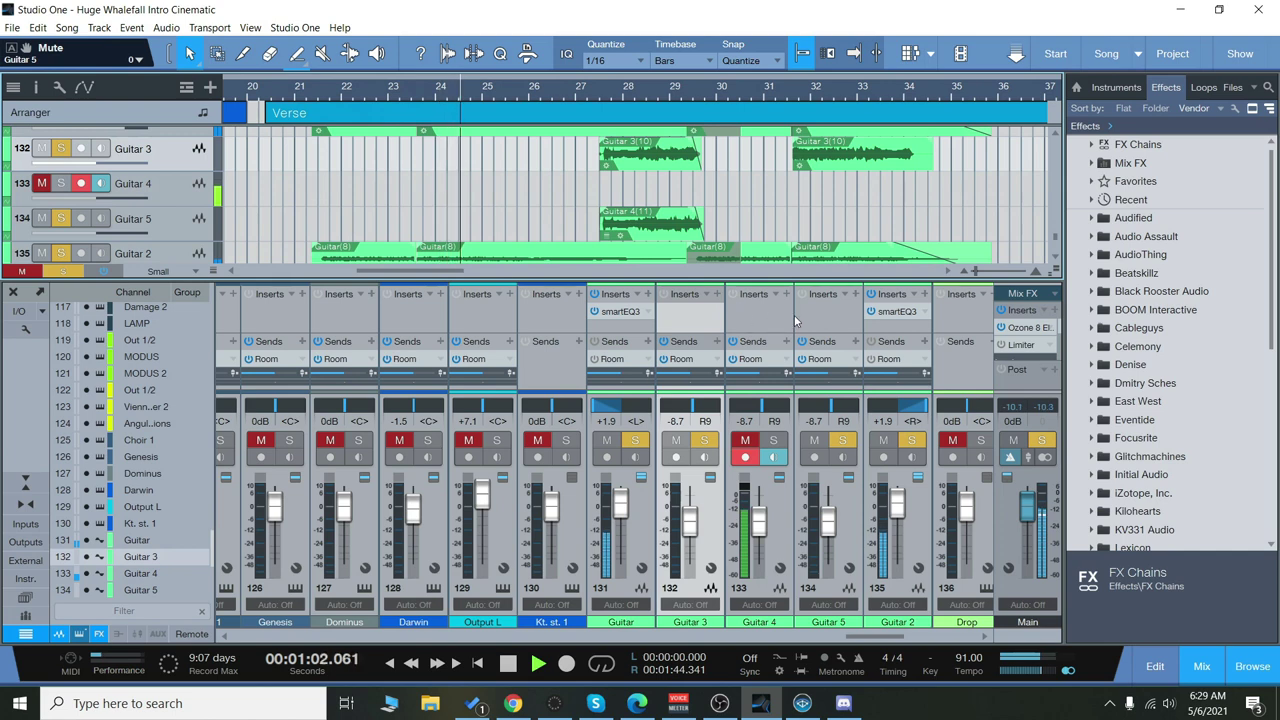
pyautogui.click(717, 297)
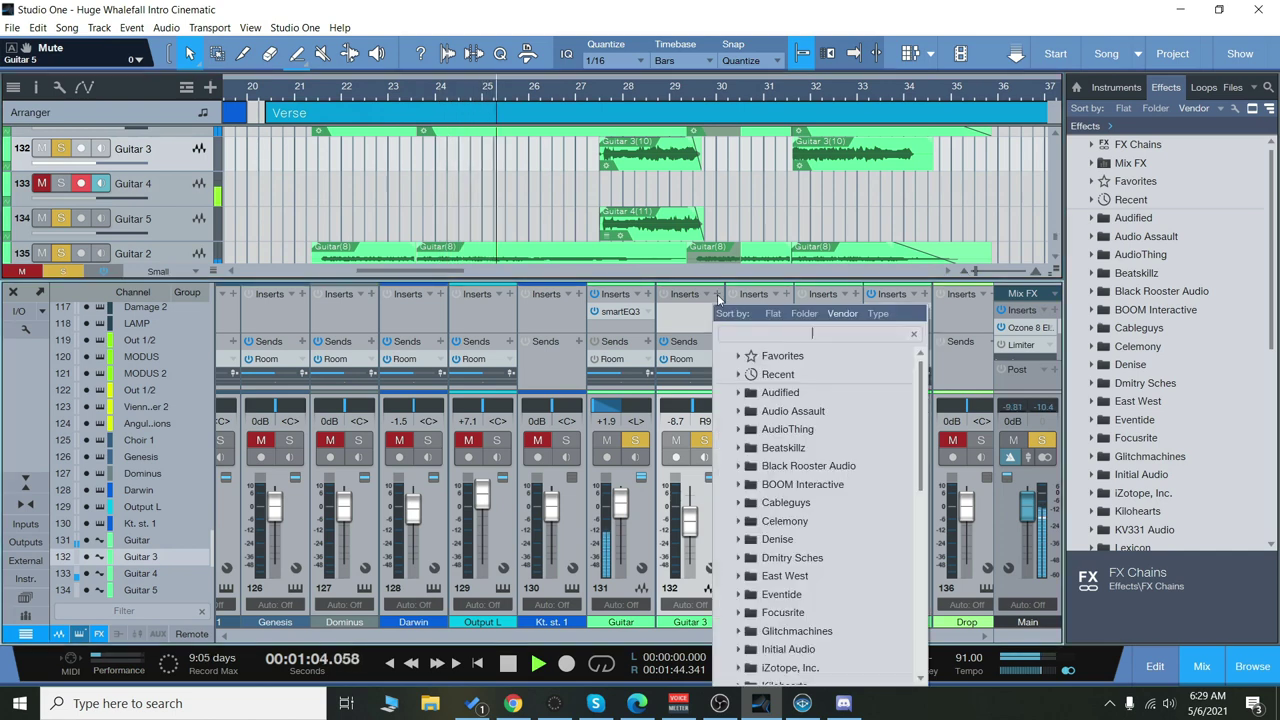
pyautogui.scroll(-5, 834, 560)
pyautogui.scroll(-3, 834, 560)
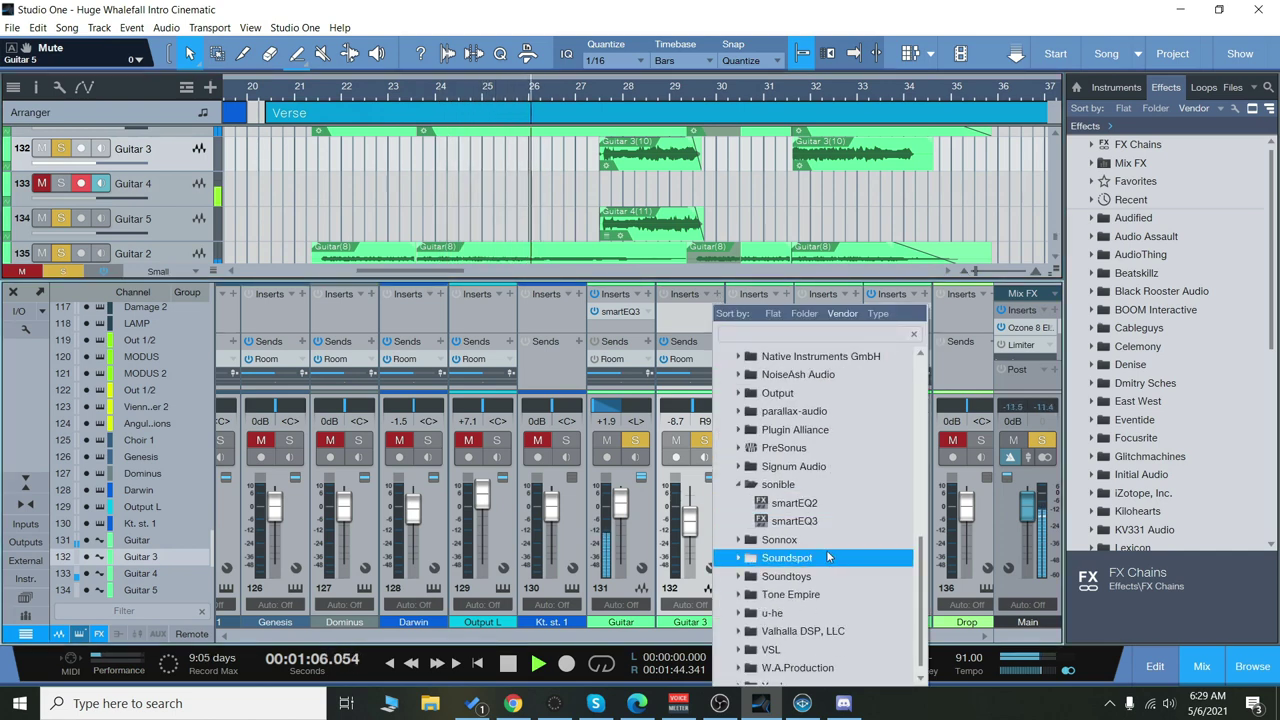
pyautogui.click(800, 520)
pyautogui.moveTo(742, 93); pyautogui.dragTo(780, 226)
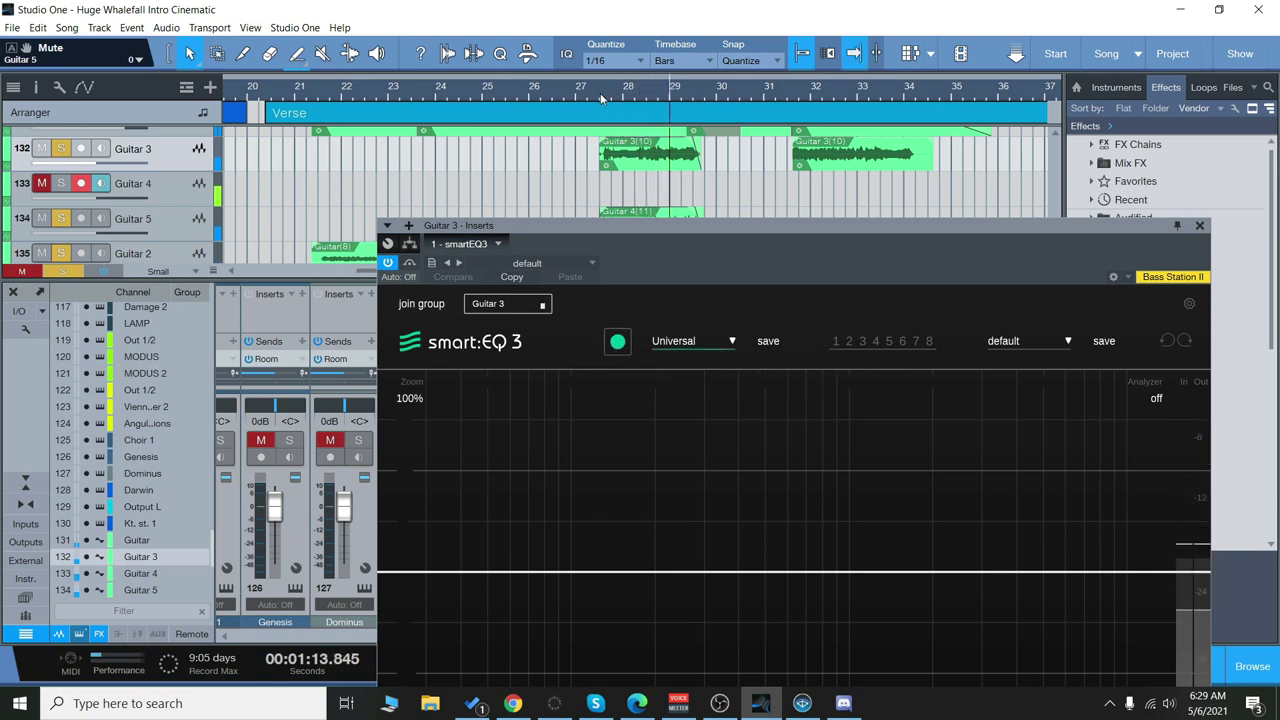
pyautogui.click(620, 345)
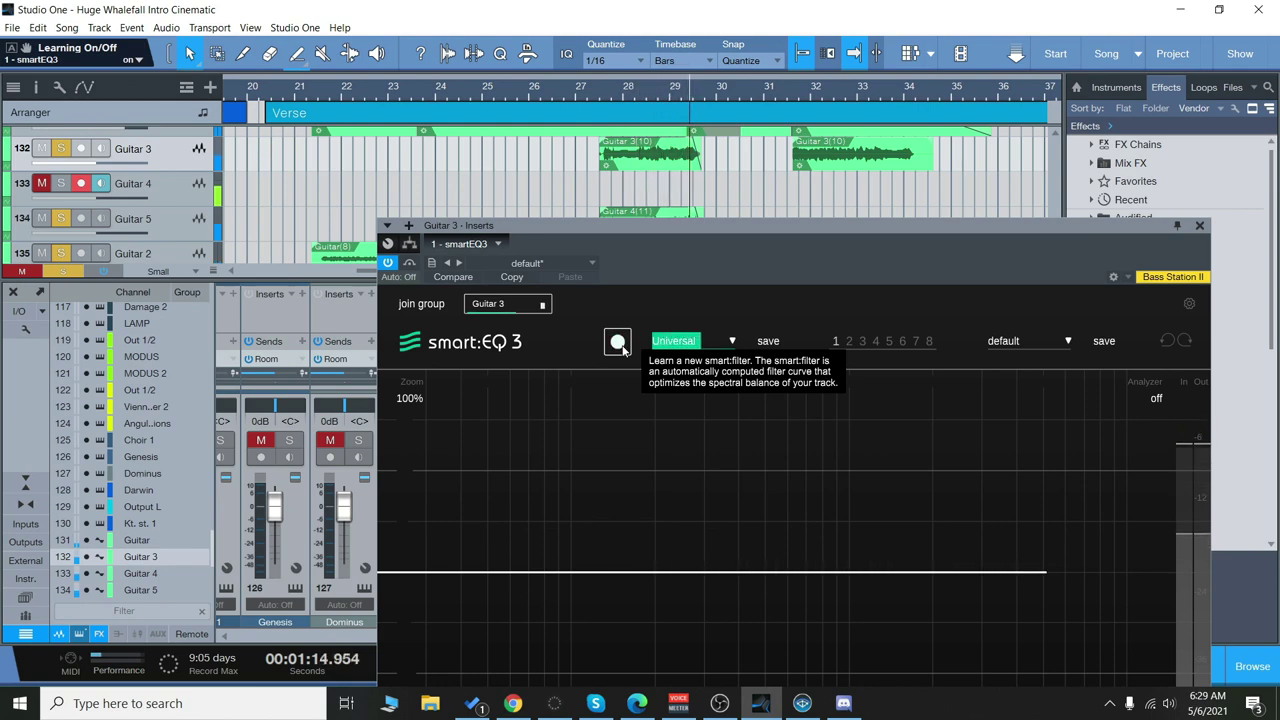
pyautogui.moveTo(798, 236); pyautogui.dragTo(727, 137)
pyautogui.click(1128, 127)
# Select the Guitar 5 track and have smartEQ3 learn its sound with the Universal profile during playback
pyautogui.click(156, 221)
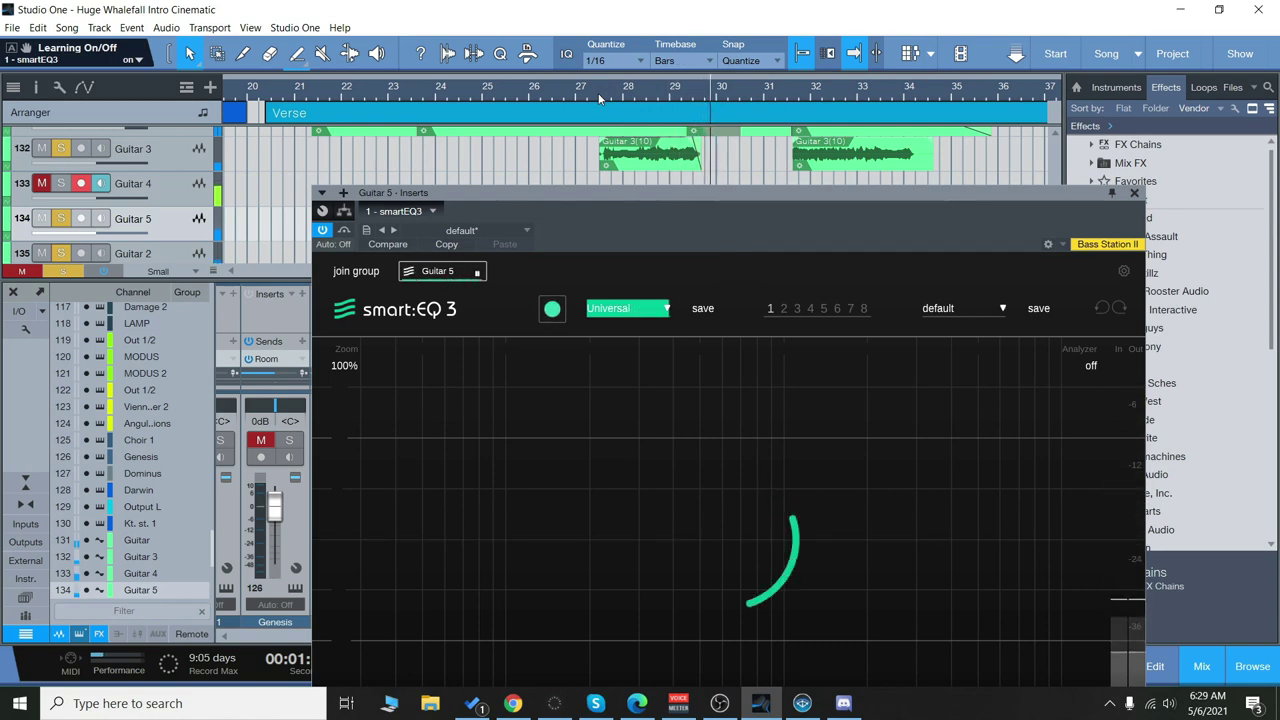
pyautogui.click(147, 220)
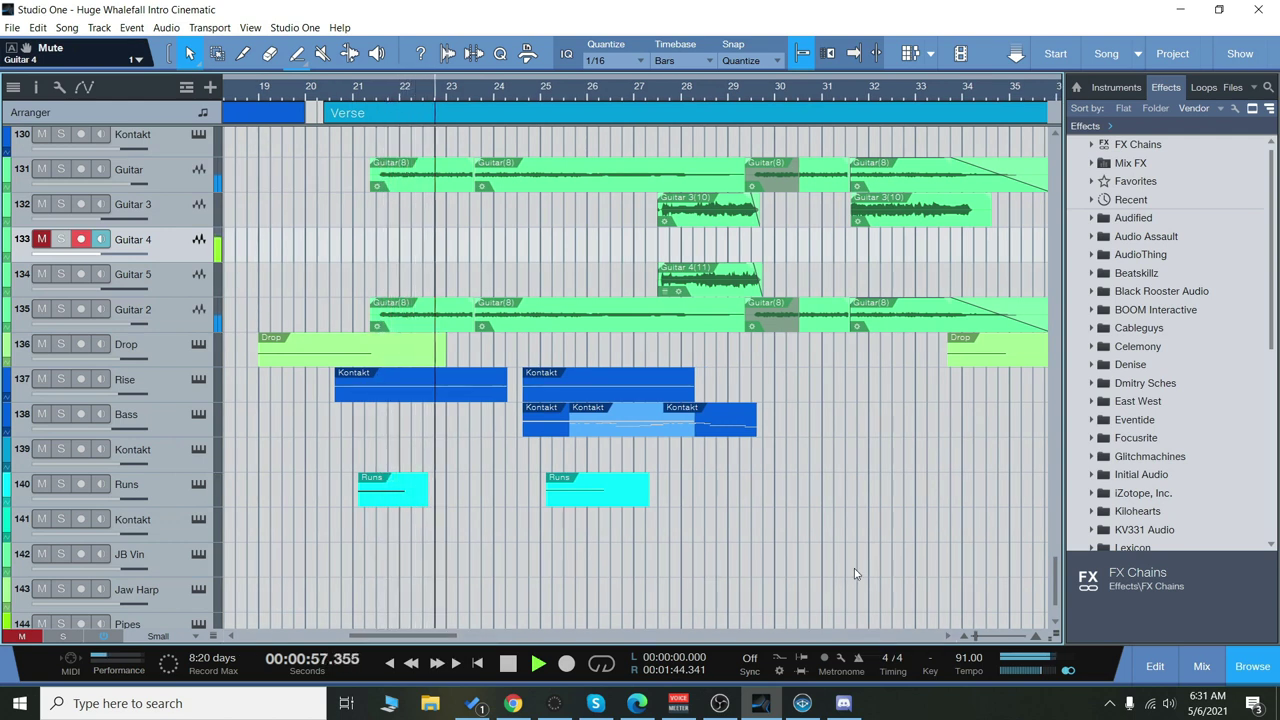
# Listen to the Verse with the full arrangement, viewing the guitar events and briefly showing the guitar channels' smartEQ3 inserts in the mixer
pyautogui.scroll(1, 871, 567)
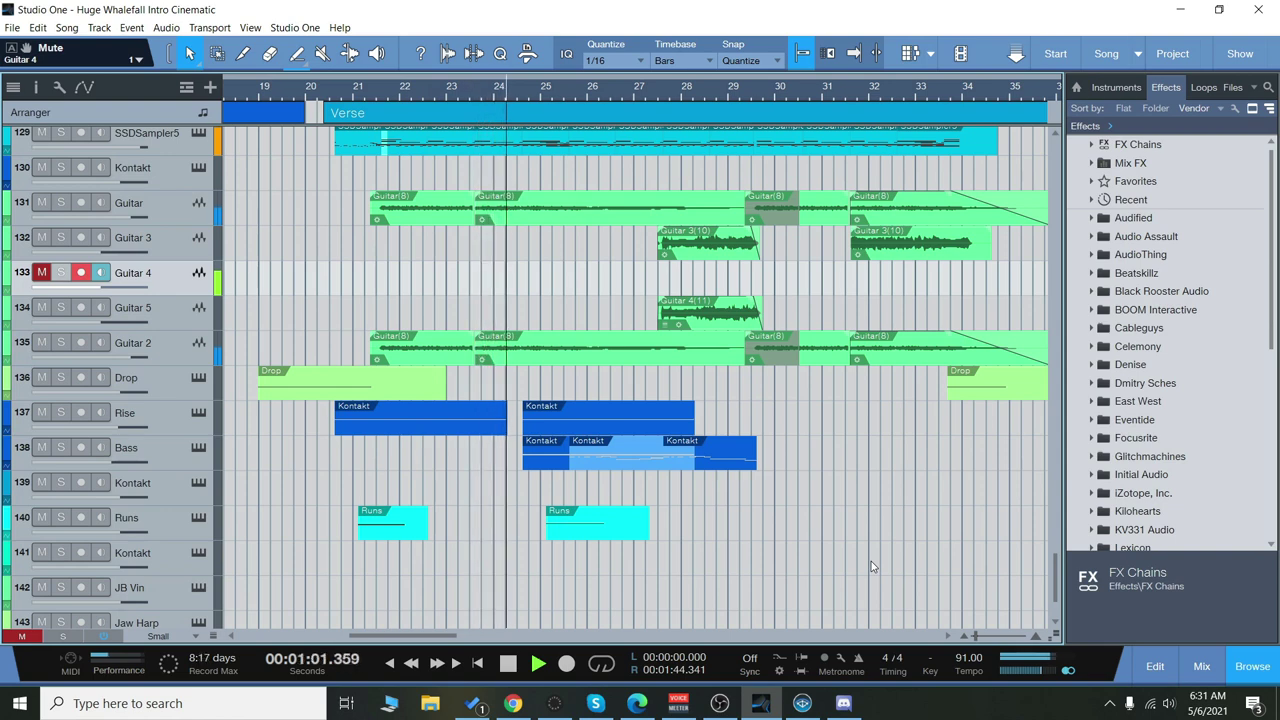
pyautogui.moveTo(430, 637); pyautogui.dragTo(441, 638)
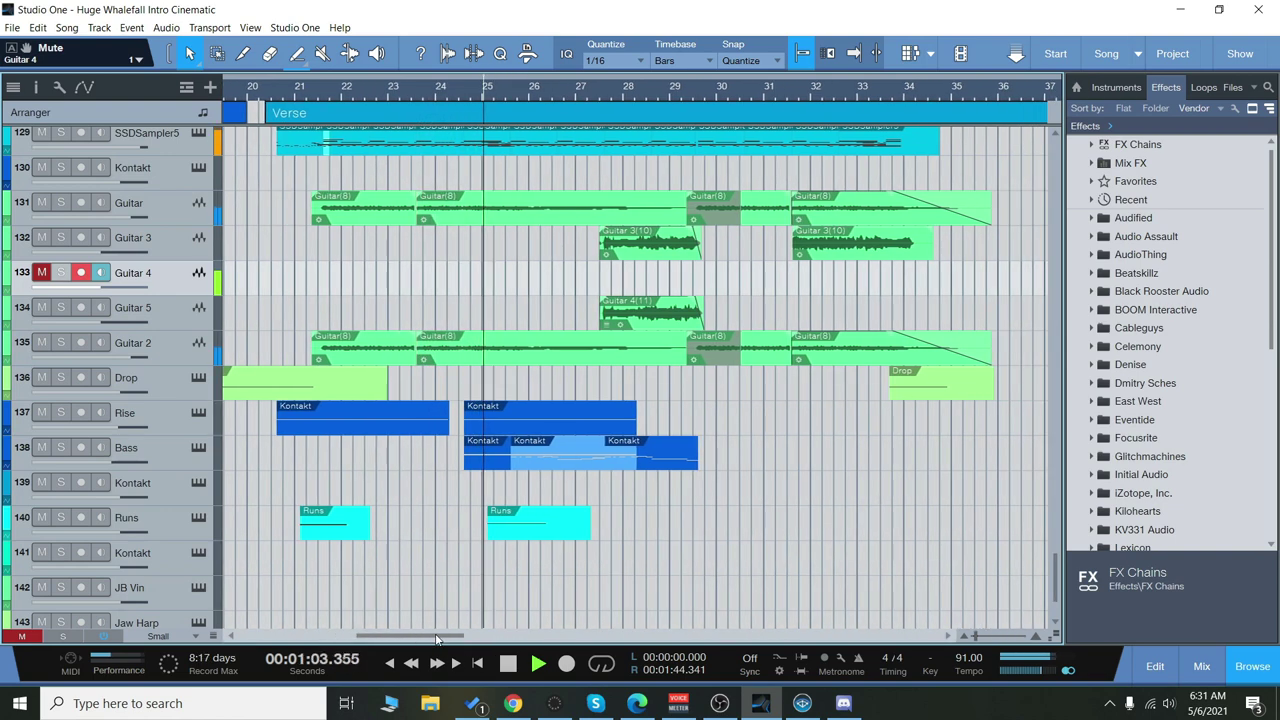
pyautogui.click(1205, 664)
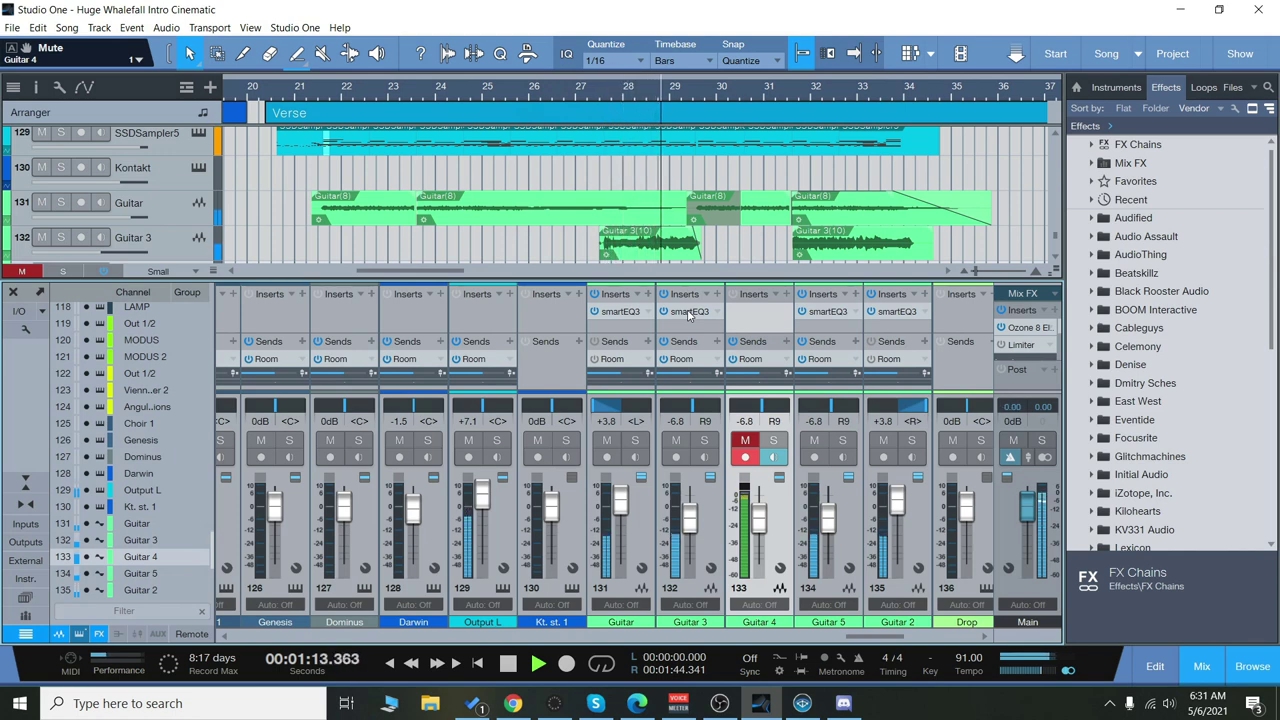
pyautogui.click(1202, 666)
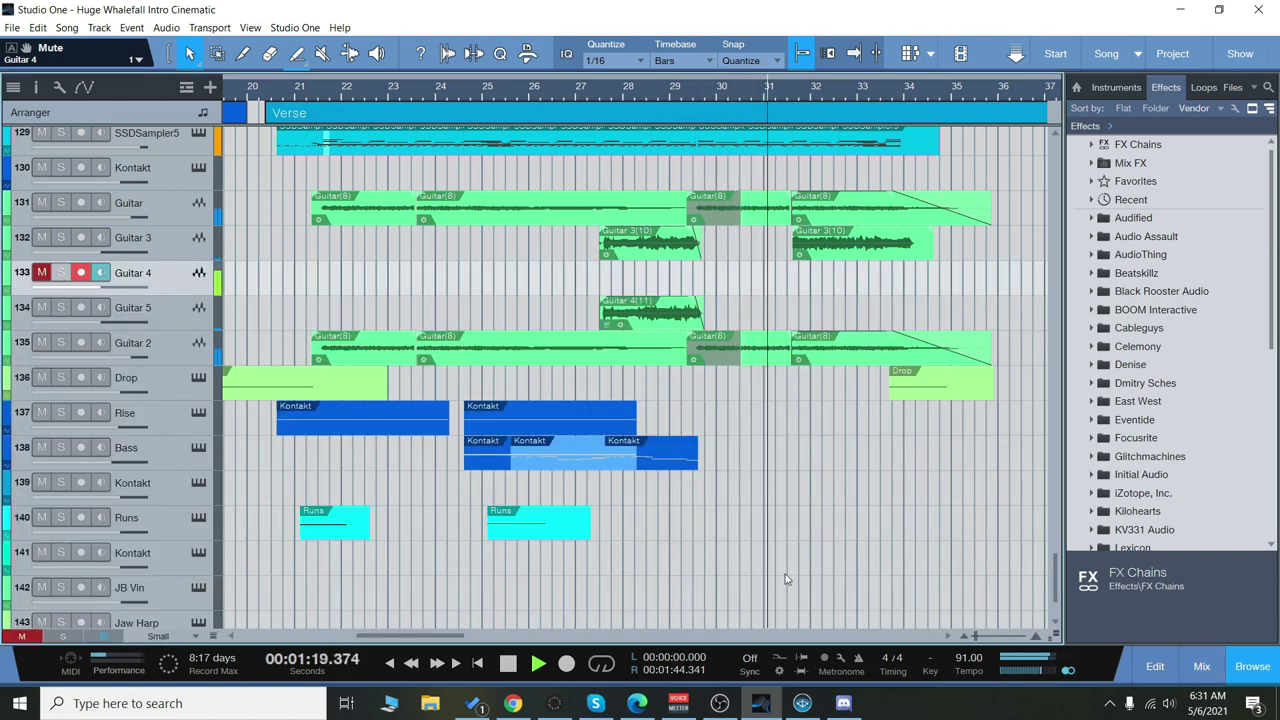
pyautogui.moveTo(475, 638); pyautogui.dragTo(481, 640)
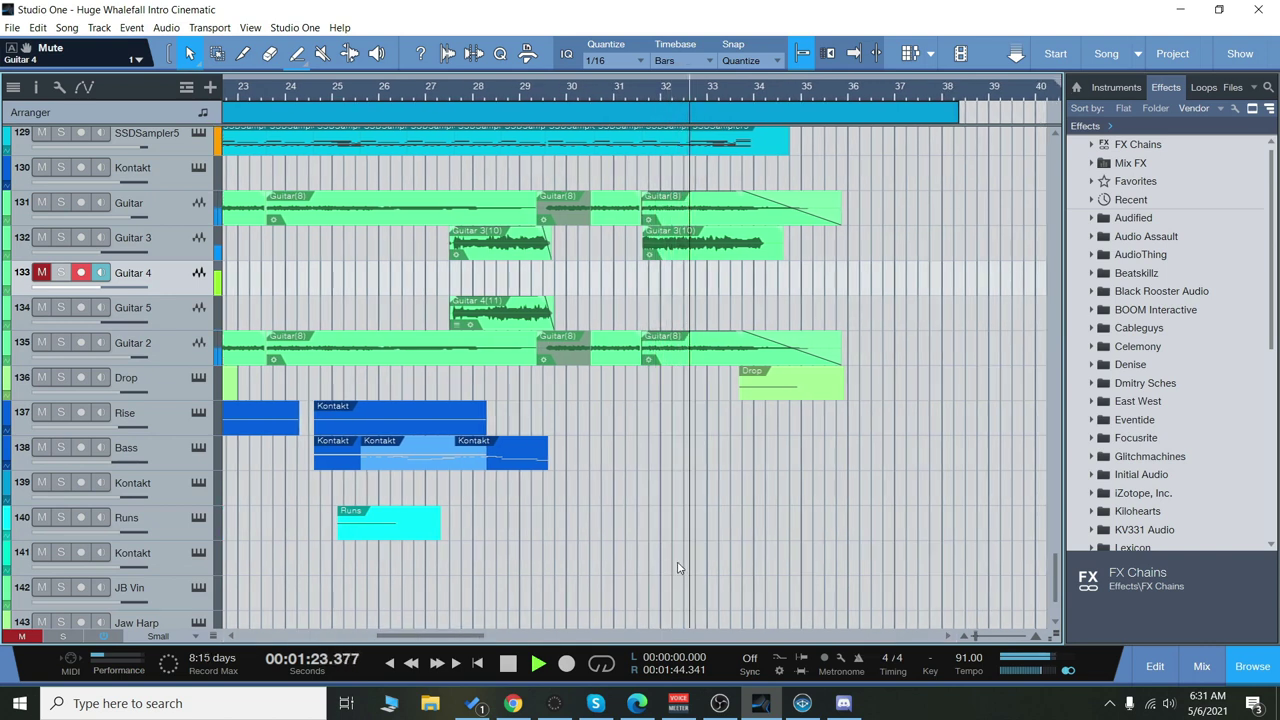
pyautogui.scroll(1, 684, 563)
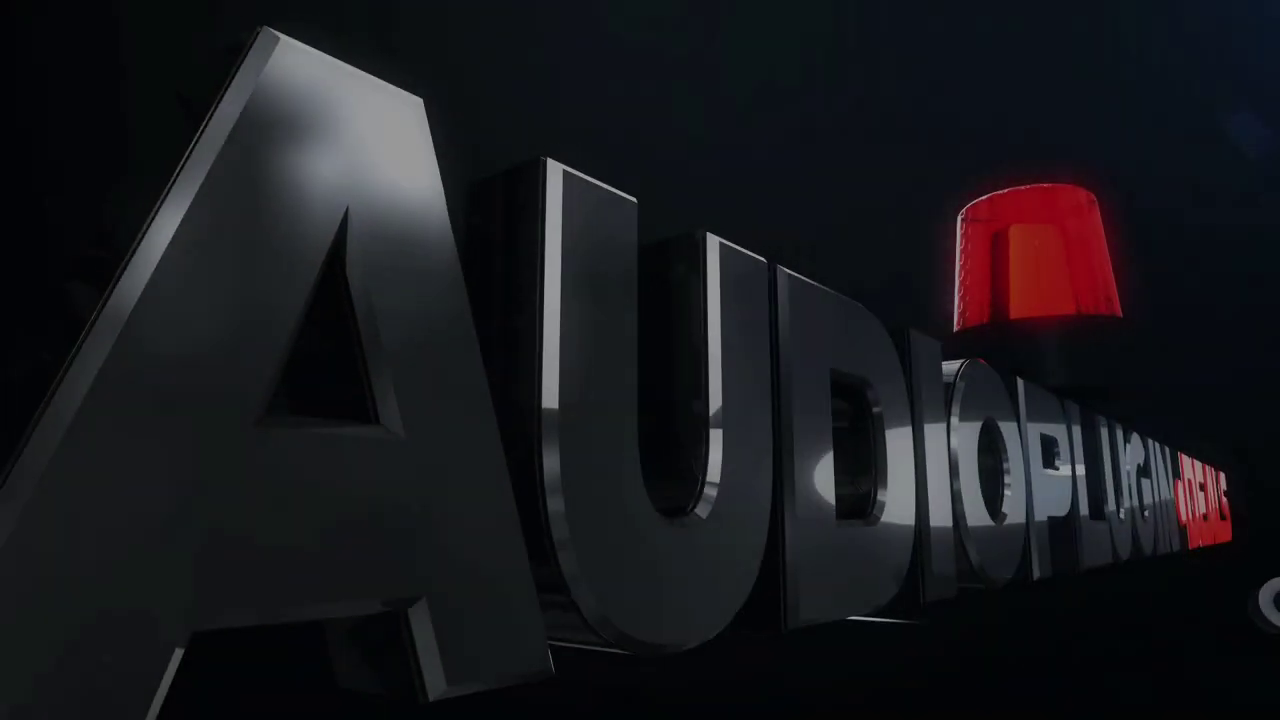